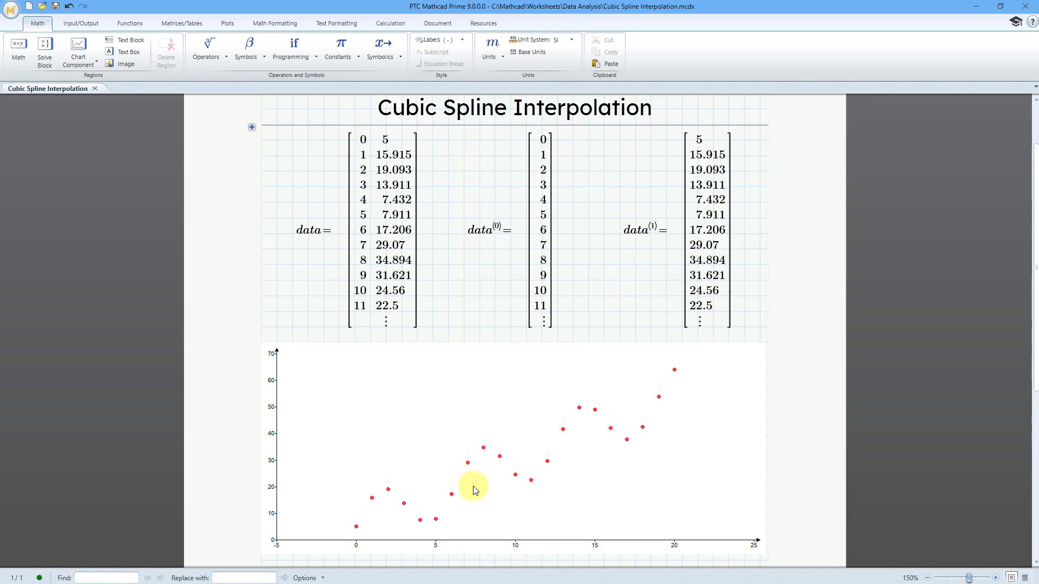
Move the scatter chart down the worksheet to free the space directly beneath the data matrices
left_click(494, 340)
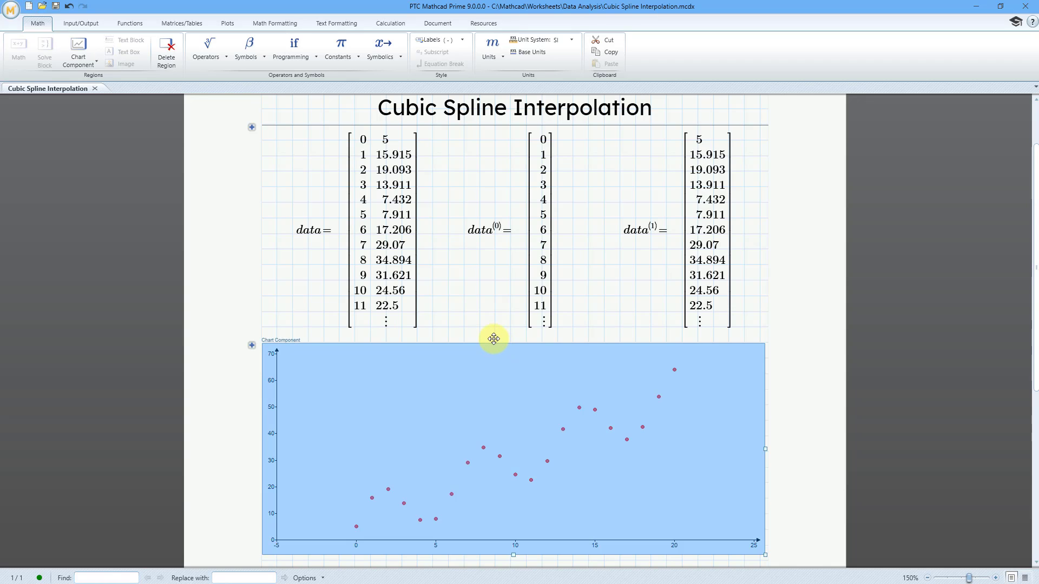
left_click_drag(492, 339, 492, 339)
scroll(493, 339, "down", 5)
scroll(492, 338, "down", 5)
scroll(493, 338, "down", 3)
scroll(501, 341, "up", 8)
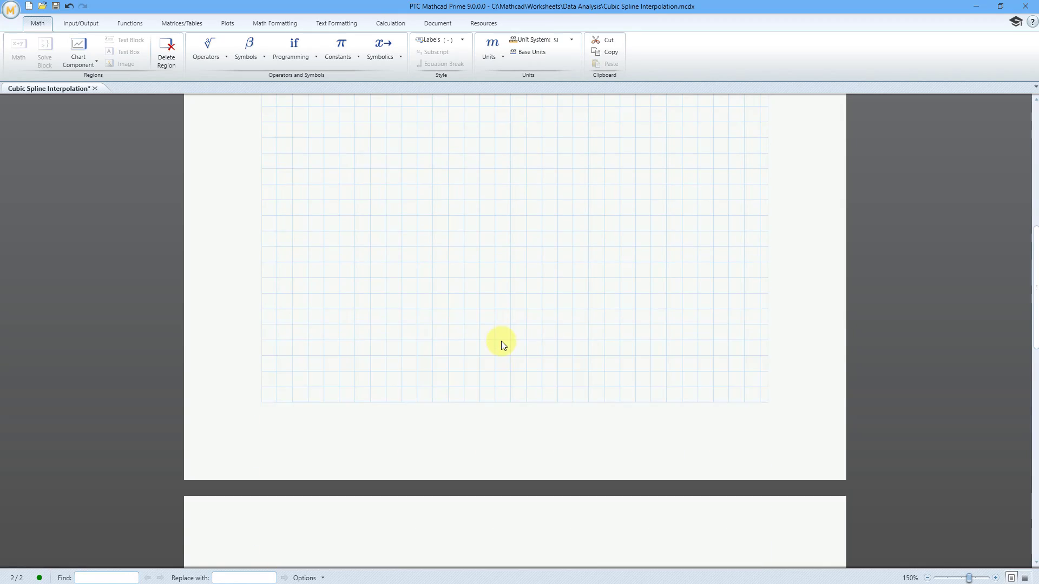
scroll(494, 343, "up", 3)
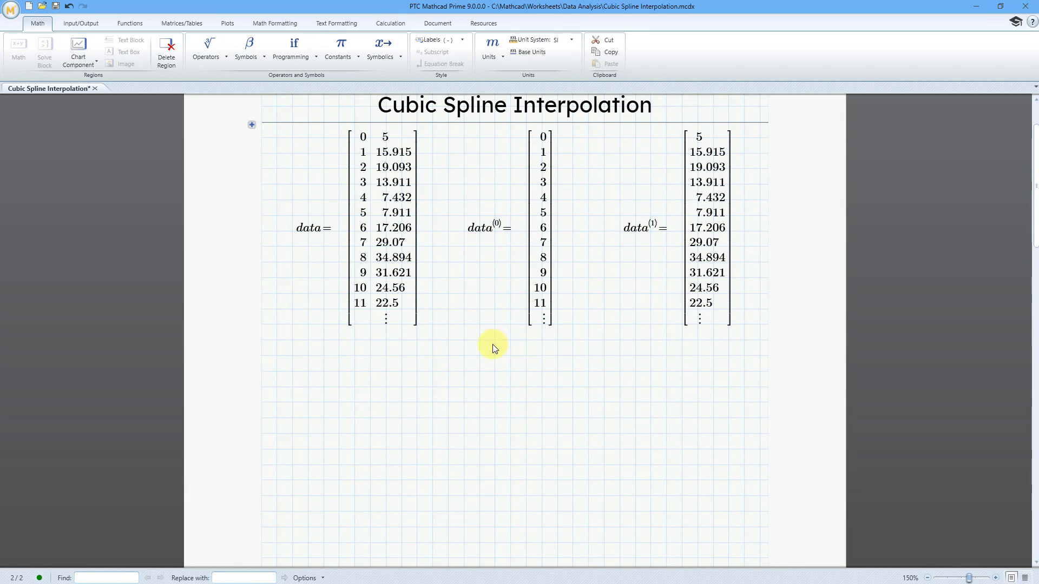
Start a definition for a variable named cubic_spline_vector beneath the data matrix, adding the definition operator (:=)
left_click(295, 372)
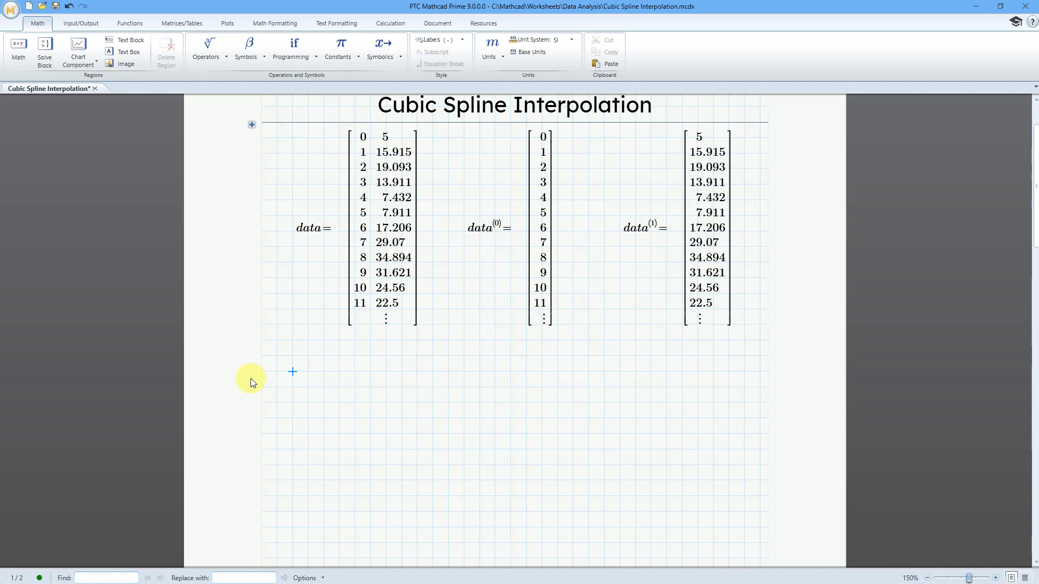
type("cubi")
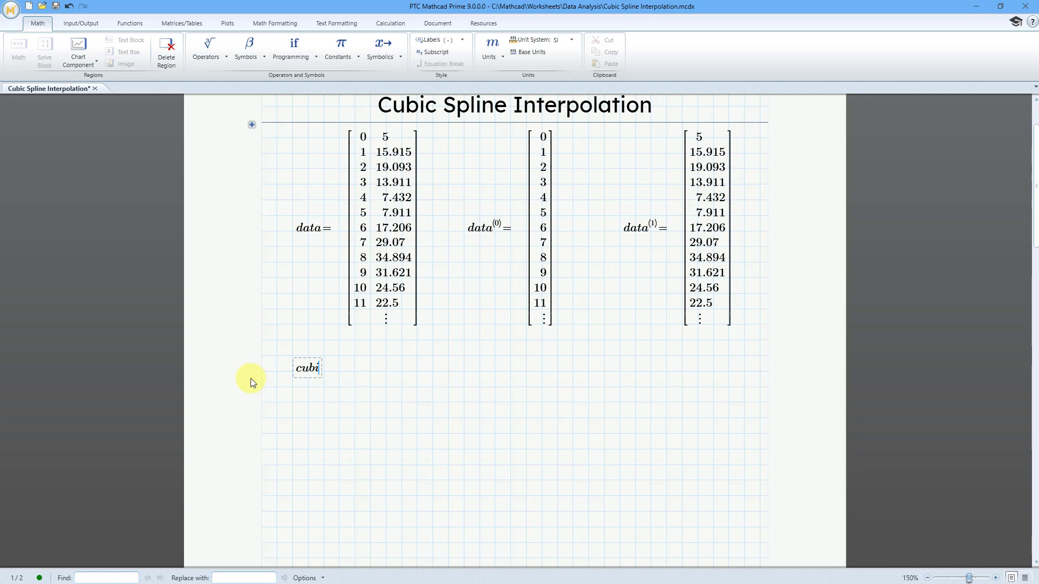
type("c_spline_vec")
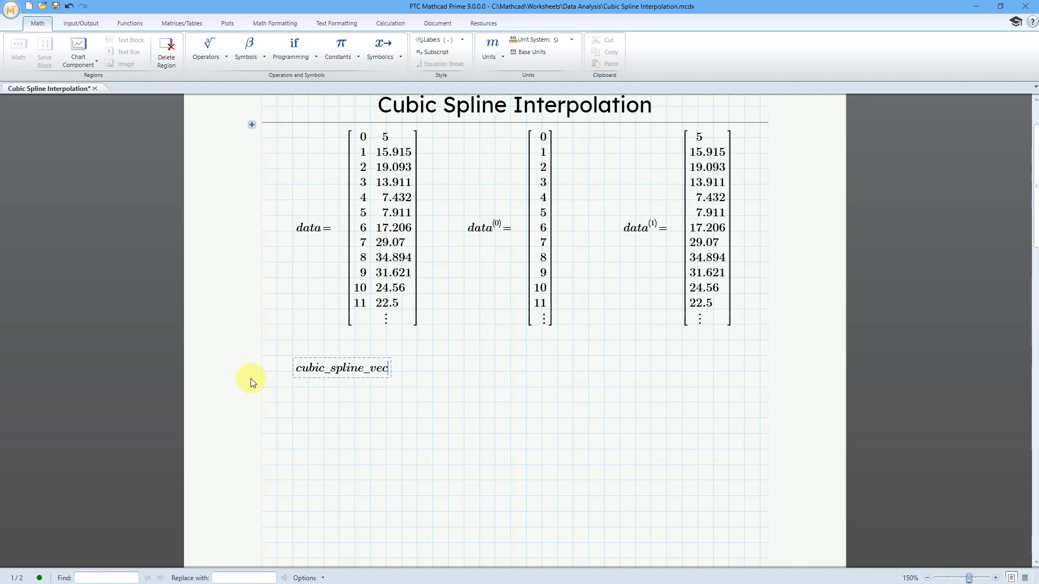
type("tor")
left_click(217, 58)
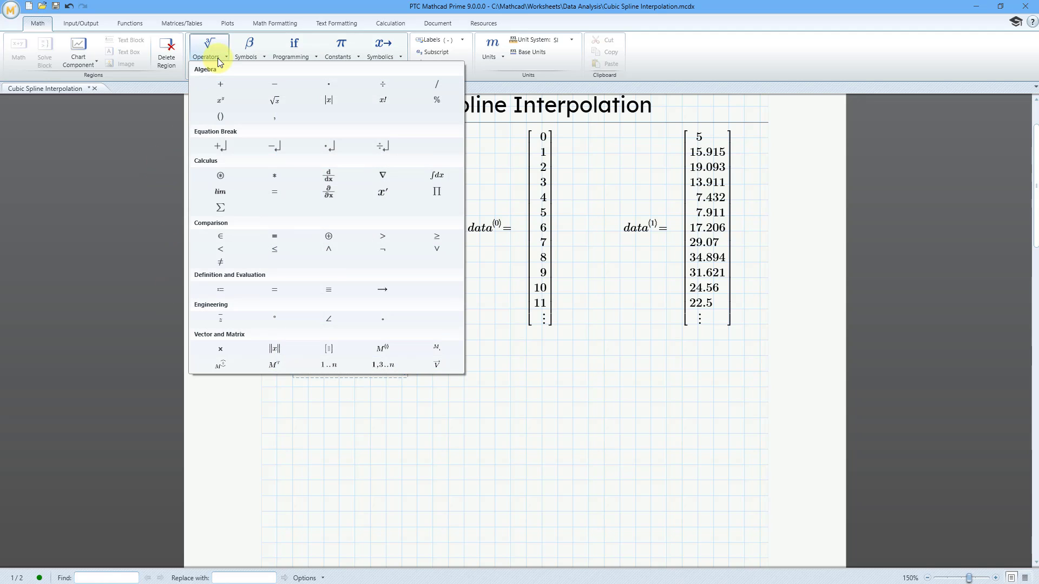
left_click(232, 292)
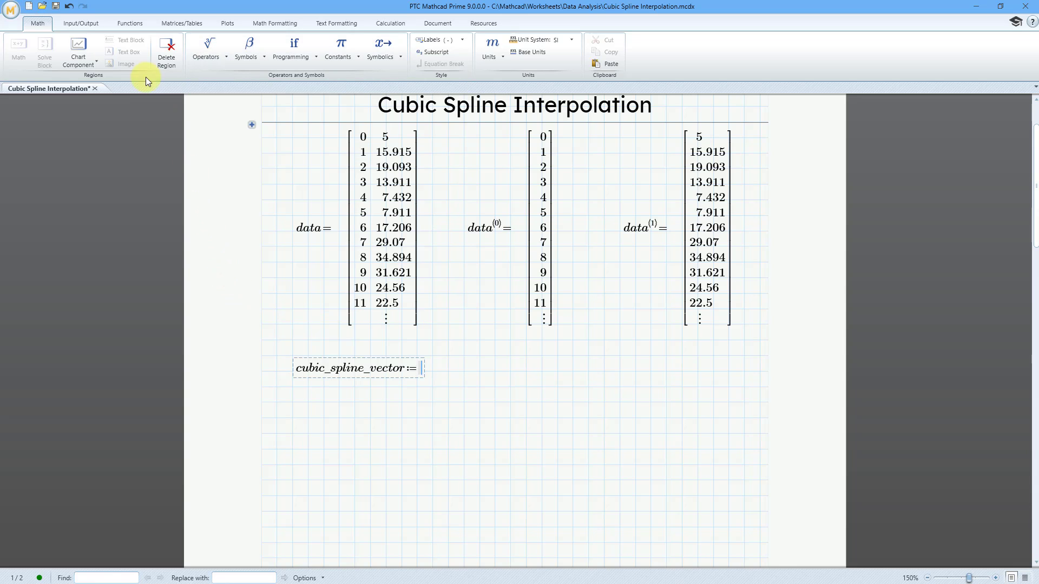
Insert the cspline function from the Interpolation and Prediction category as the value of cubic_spline_vector, checking the lspline and pspline descriptions
left_click(123, 23)
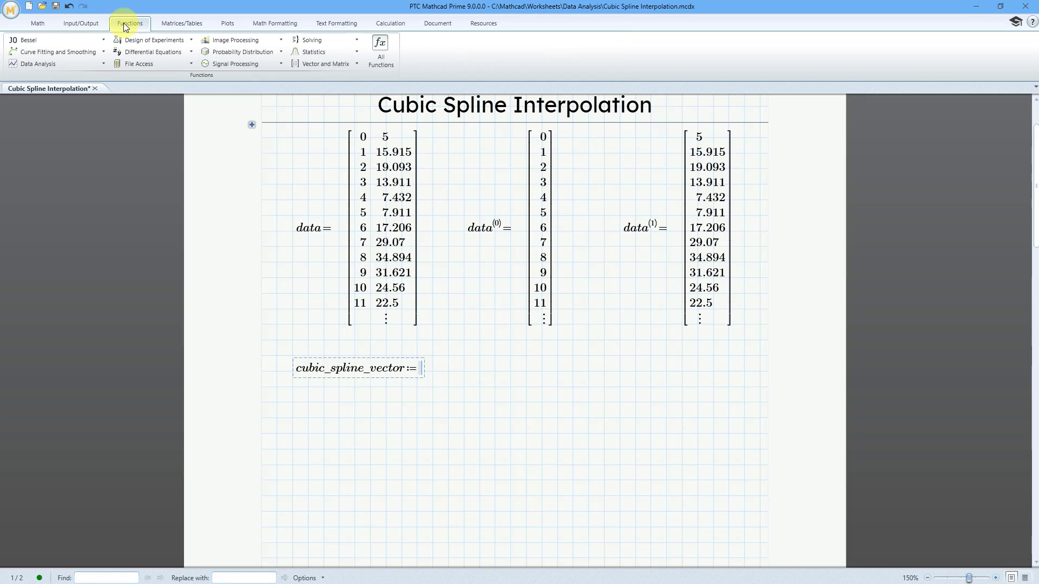
left_click(381, 63)
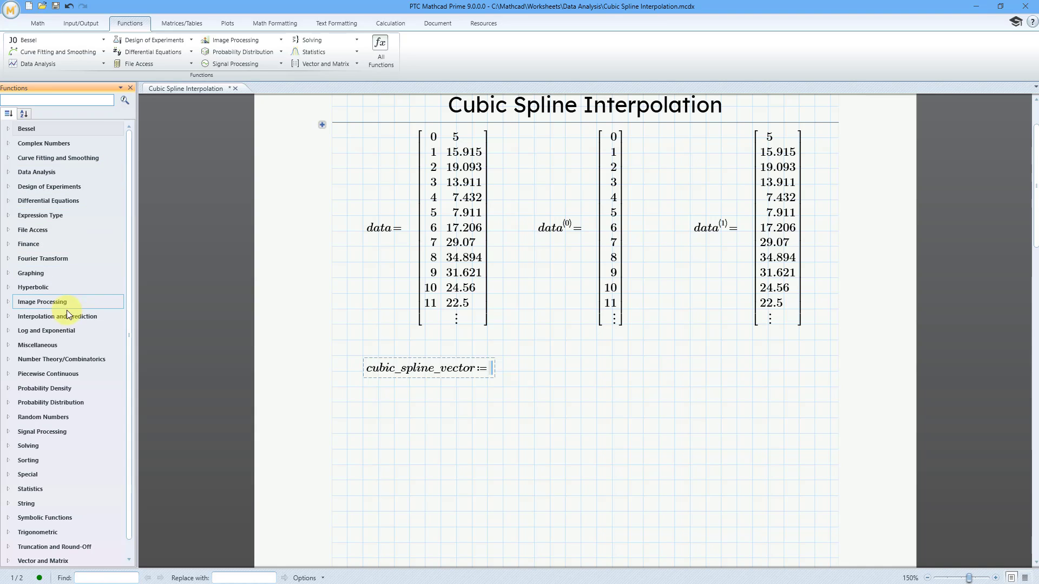
left_click(21, 318)
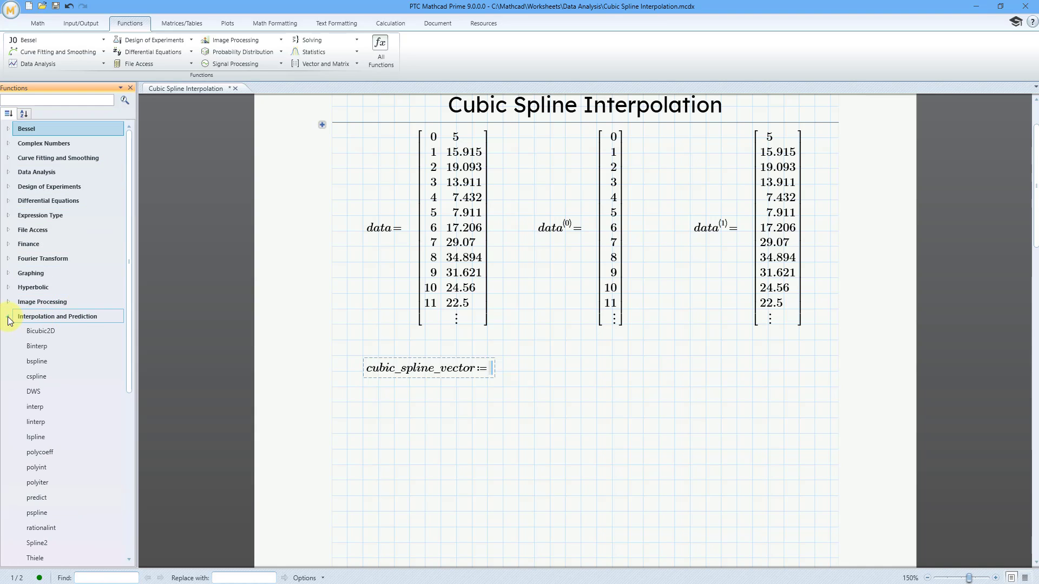
scroll(90, 310, "down", 2)
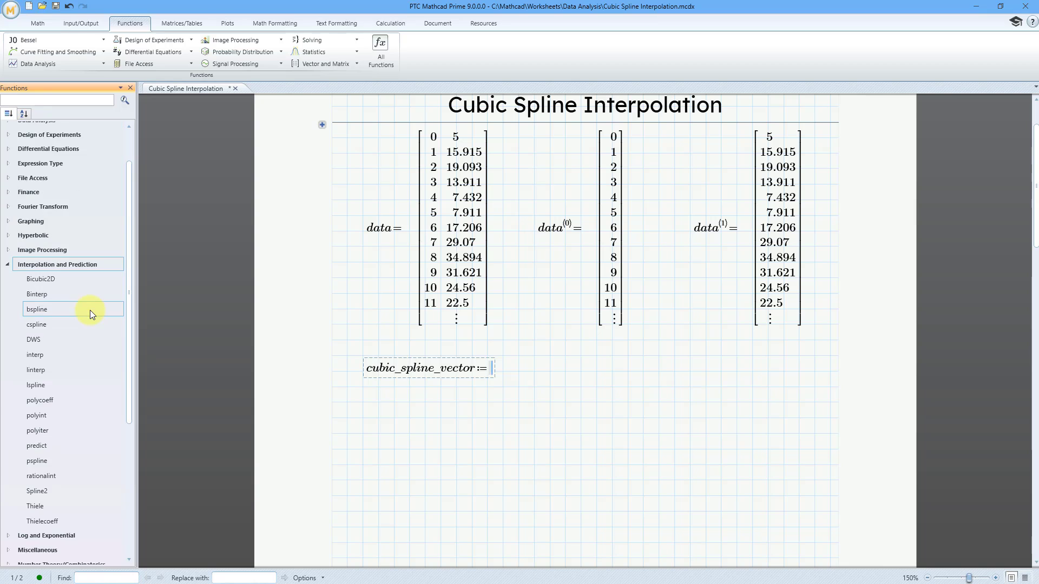
scroll(89, 310, "down", 3)
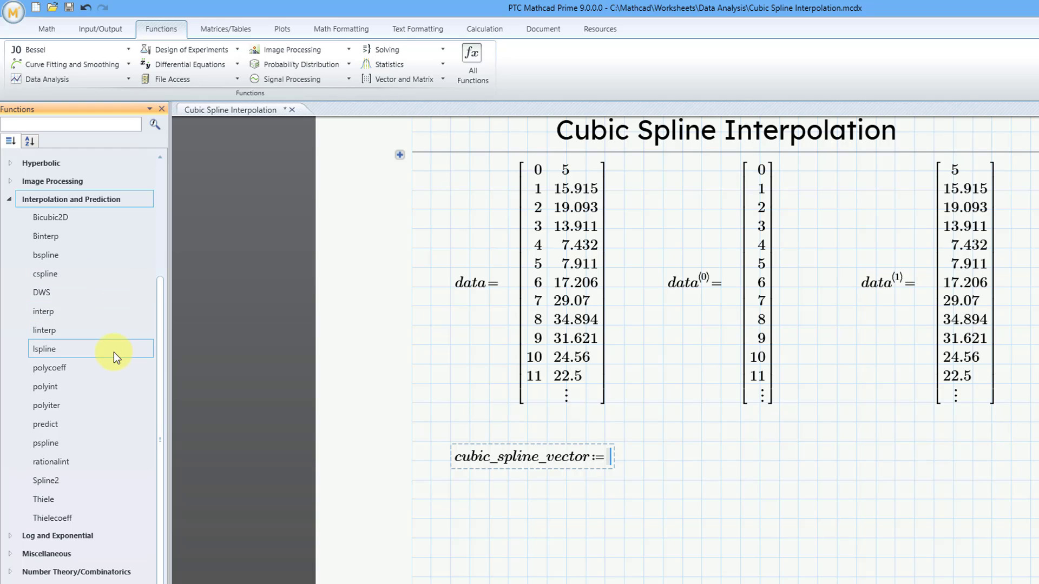
mouse_move(113, 352)
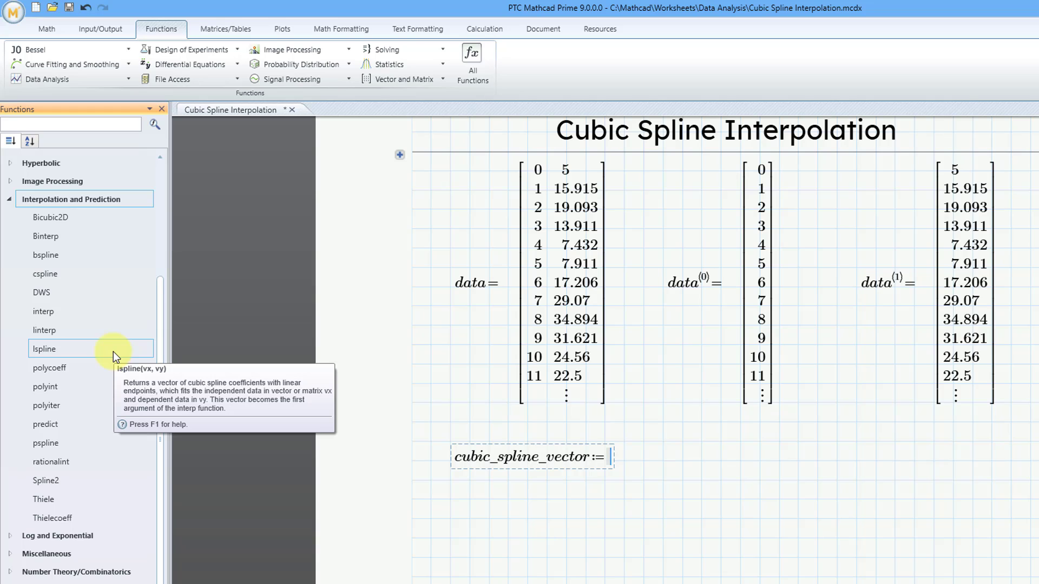
mouse_move(99, 447)
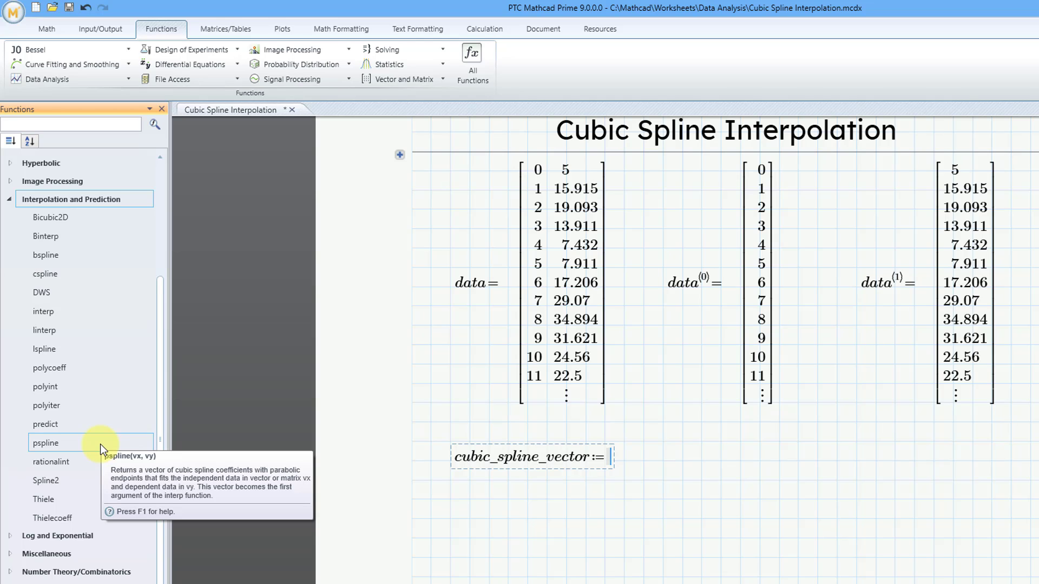
mouse_move(92, 254)
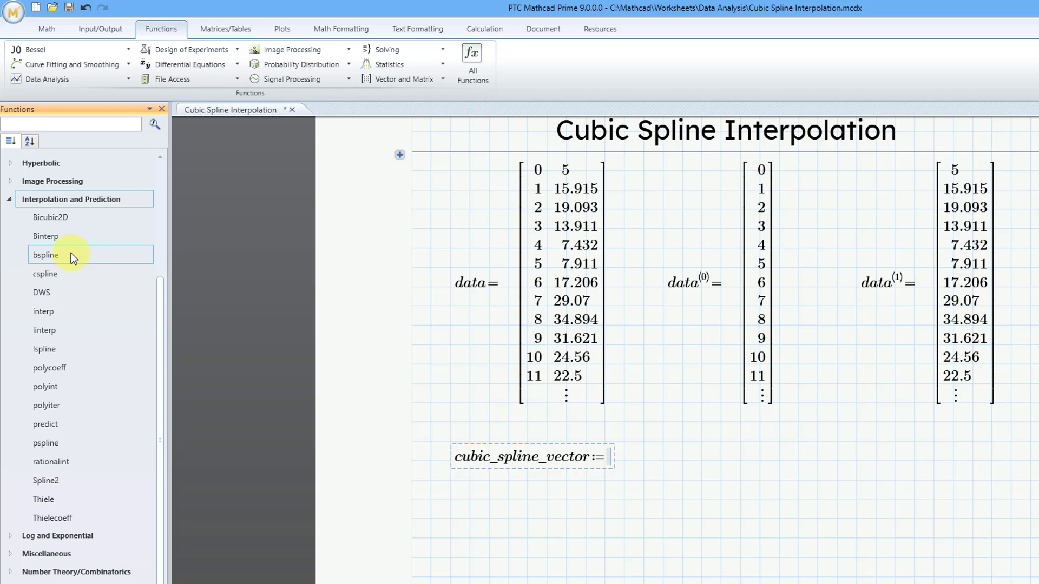
mouse_move(73, 274)
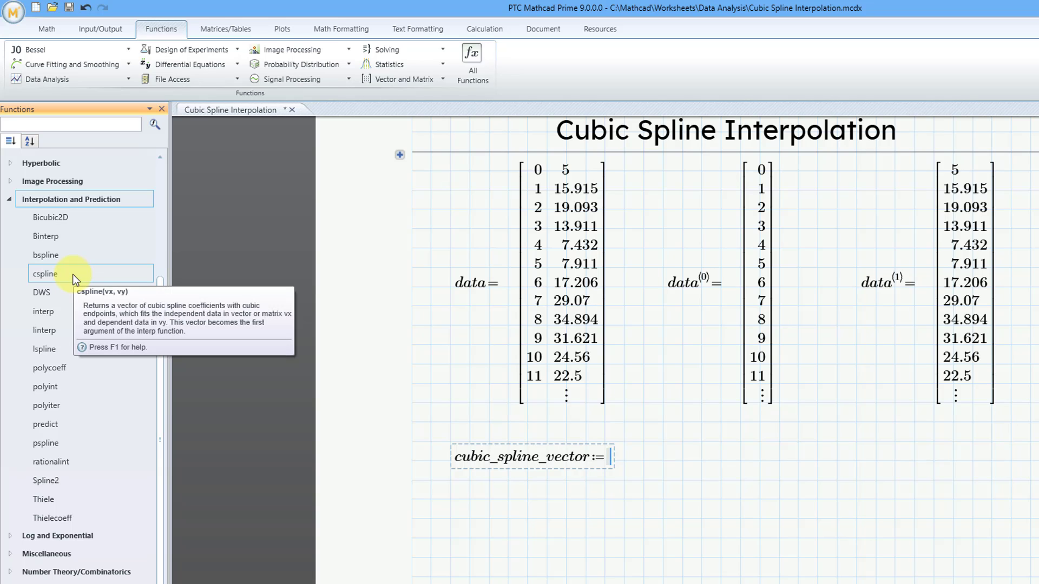
double_click(74, 277)
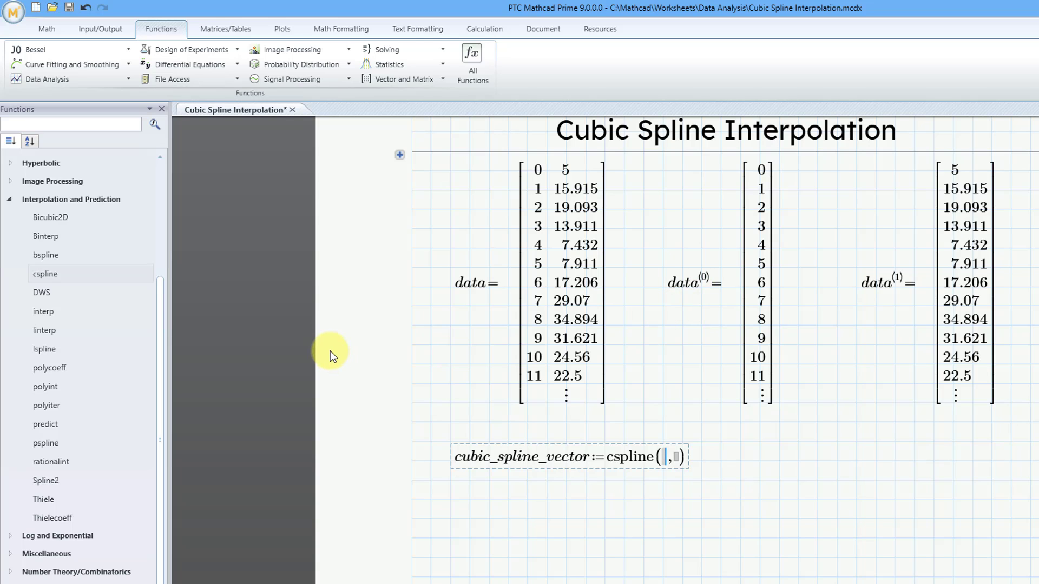
Set the first argument of cspline to column 0 of data using the matrix column operator
type("data")
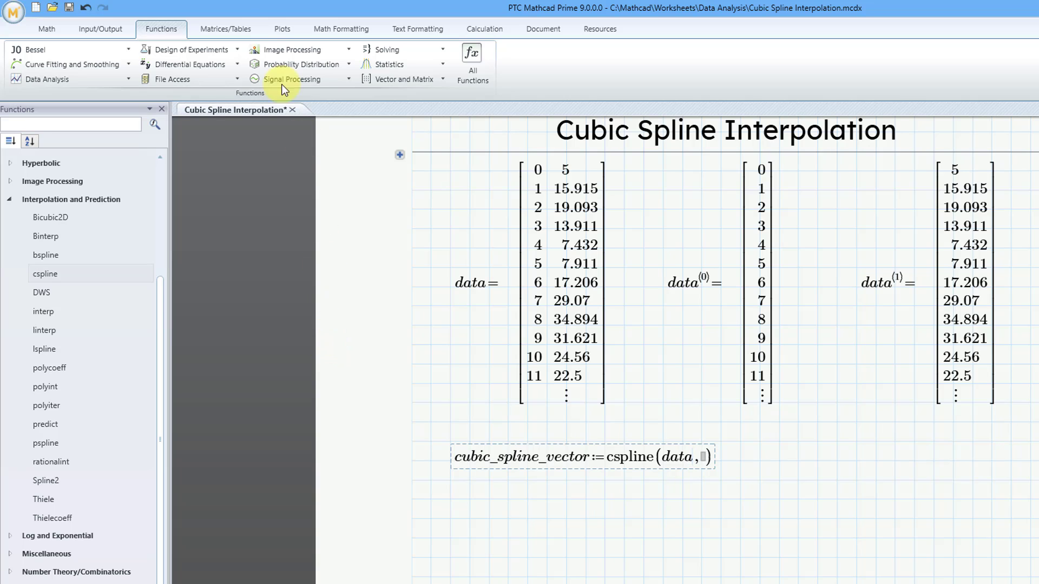
left_click(242, 32)
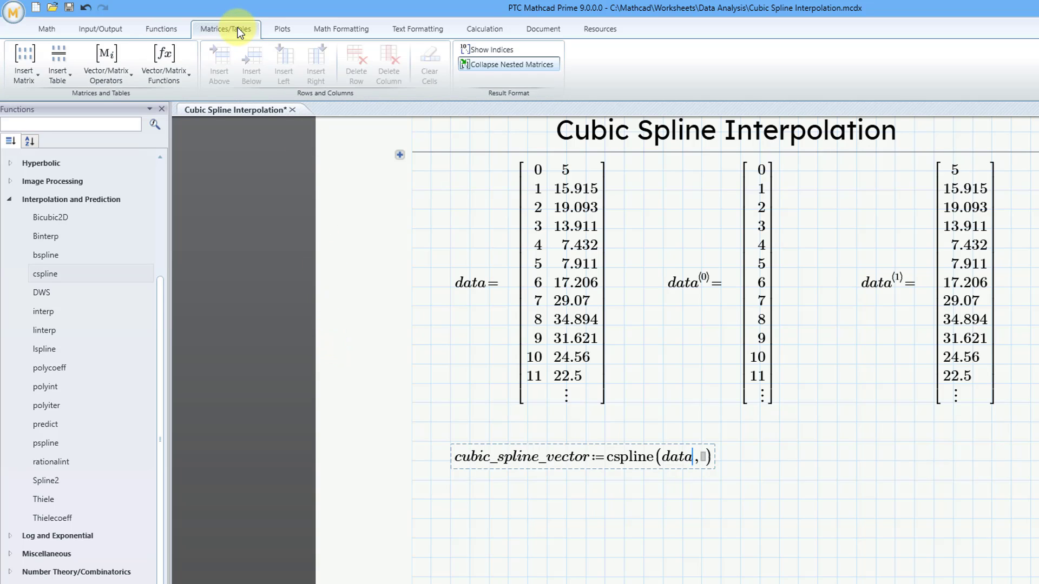
left_click(125, 80)
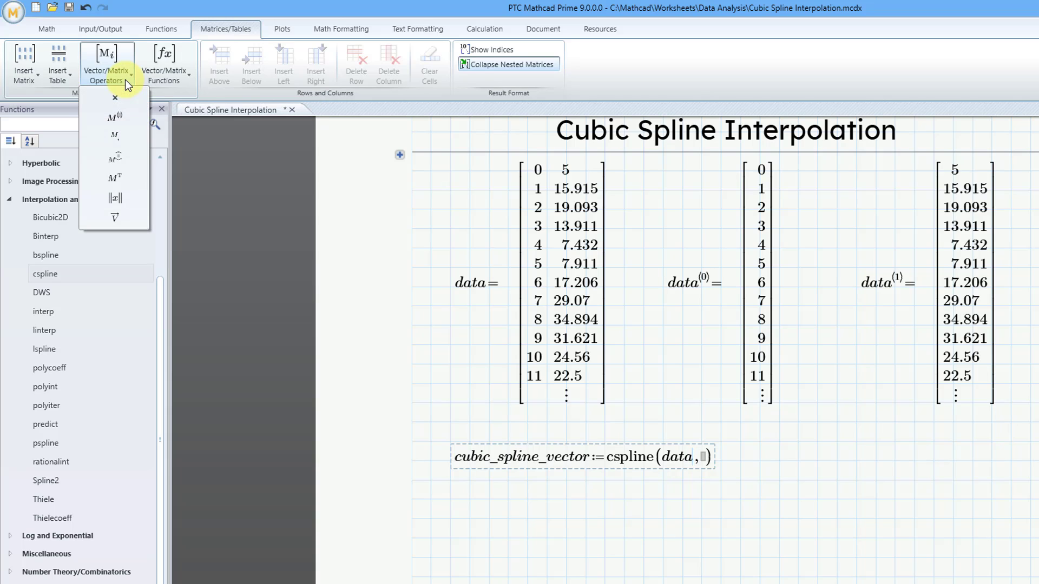
left_click(136, 116)
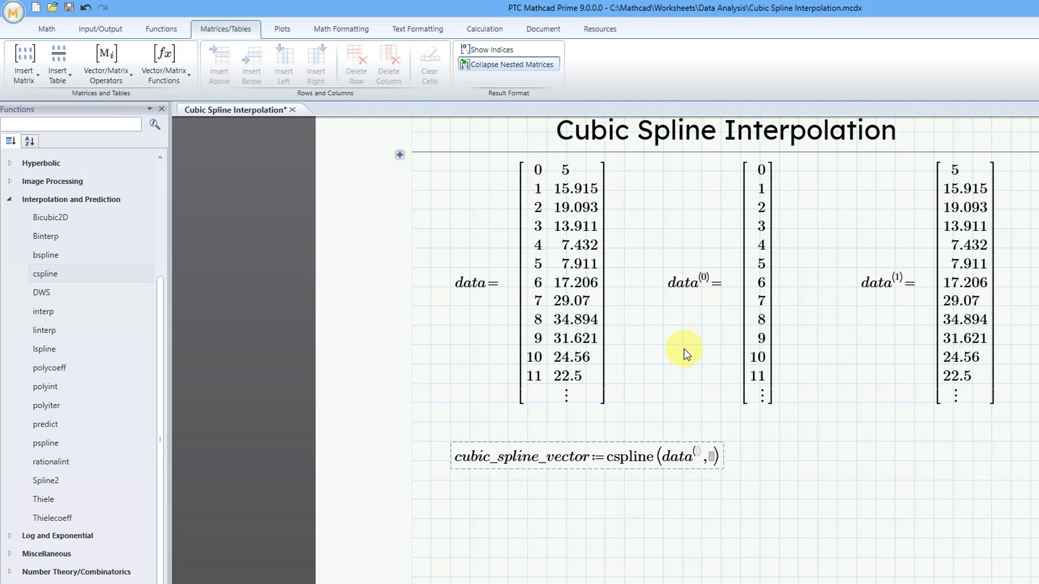
type("0")
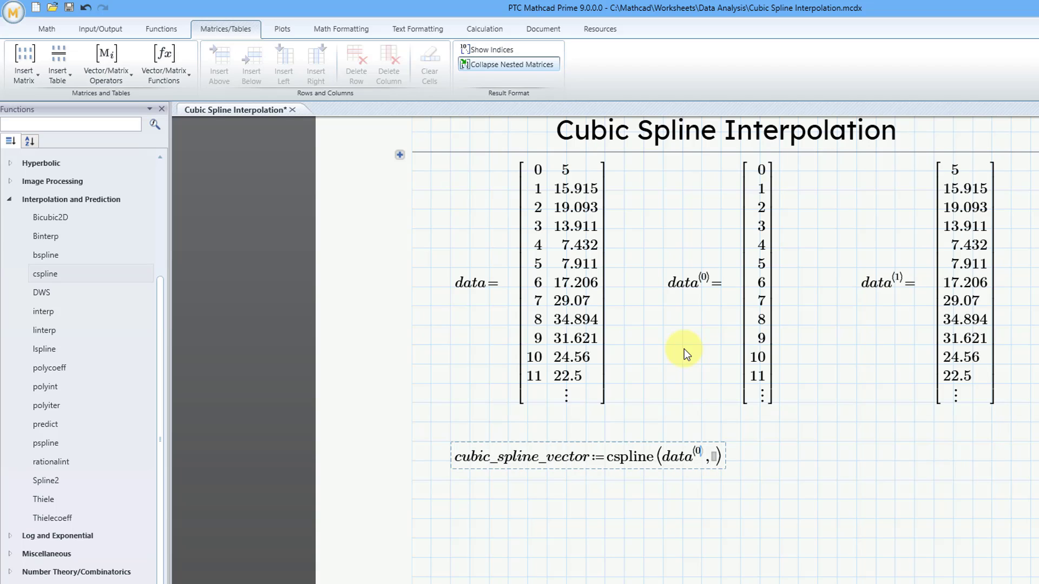
Set the second argument of cspline to column 1 of data with the matrix column operator
key("Right")
key("Right")
type("data")
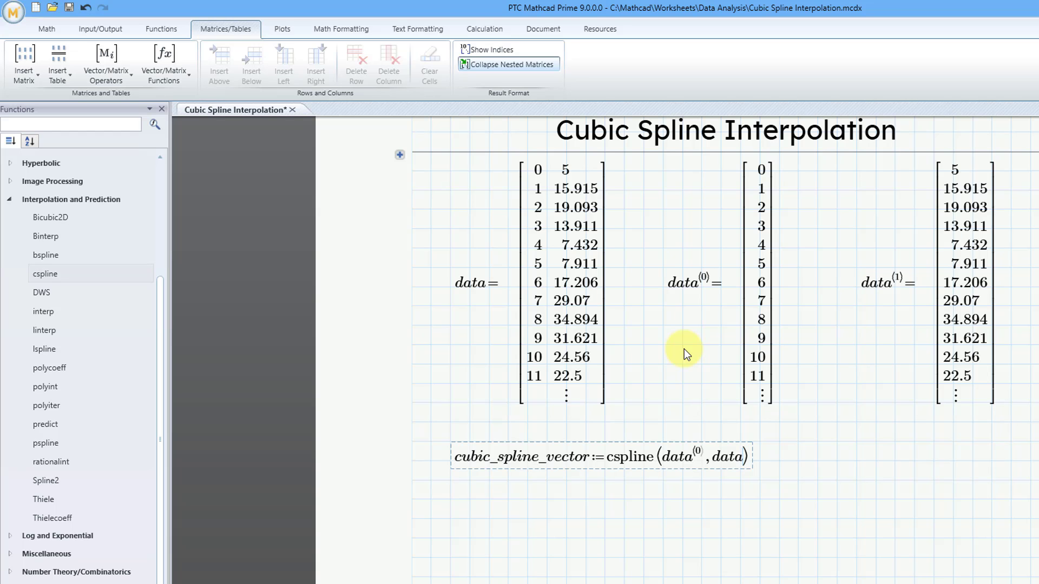
key("ctrl+6")
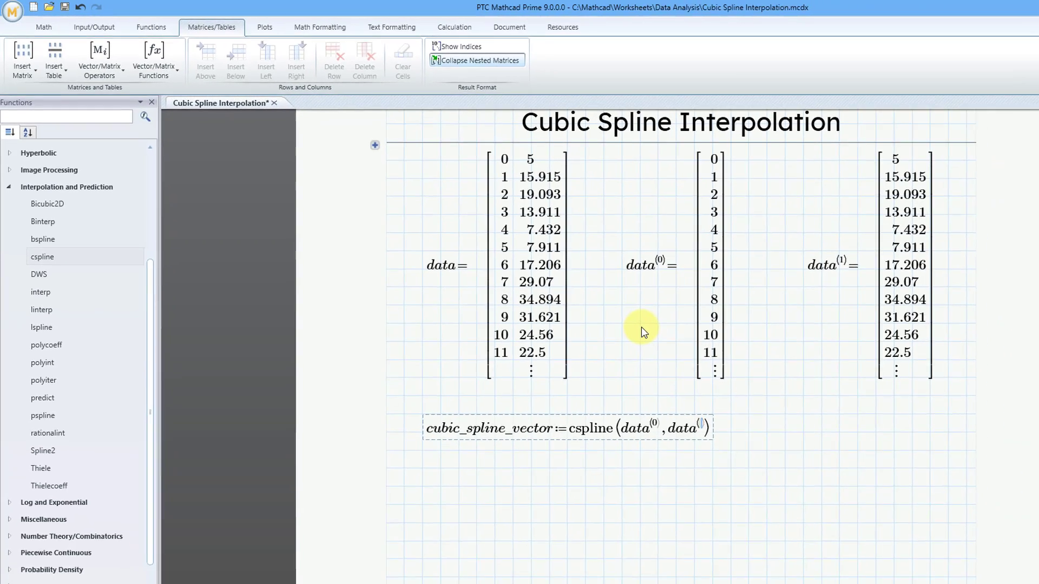
type("1")
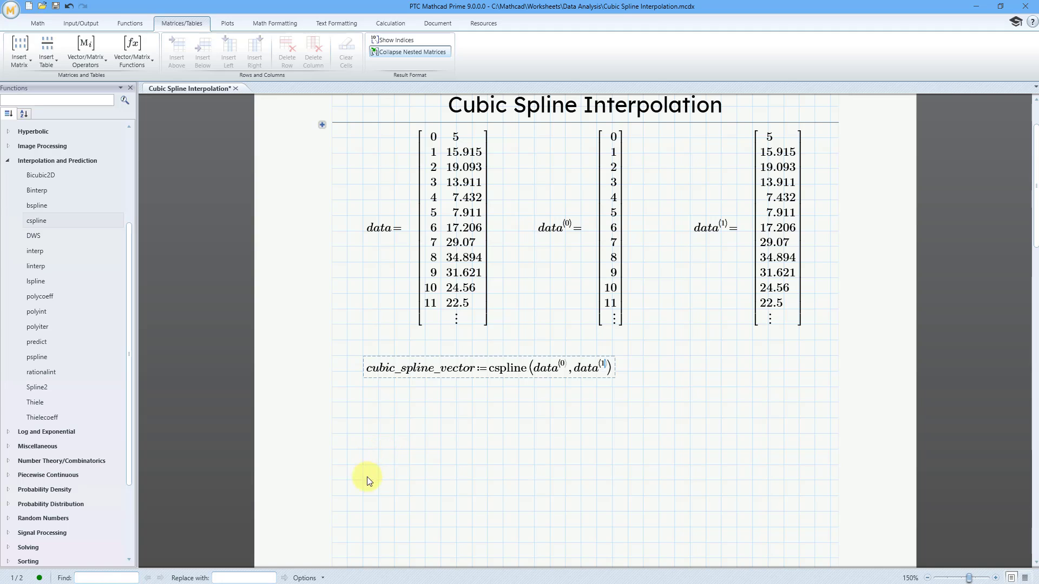
Evaluate cubic_spline_vector in a new math region below its definition to display the spline coefficients
left_click(364, 512)
type("cubic")
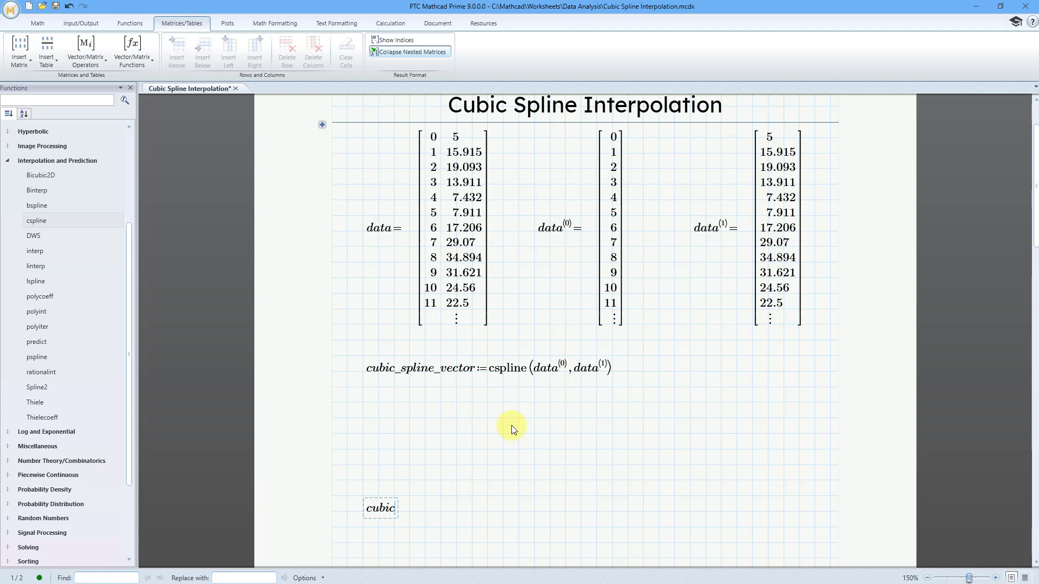
type("_spline_vector=")
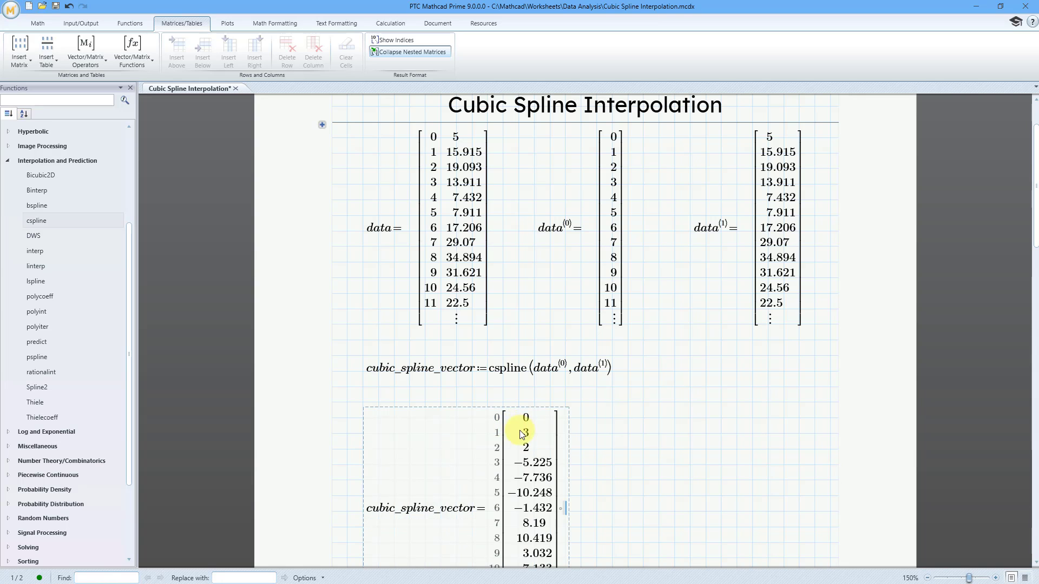
scroll(622, 413, "down", 2)
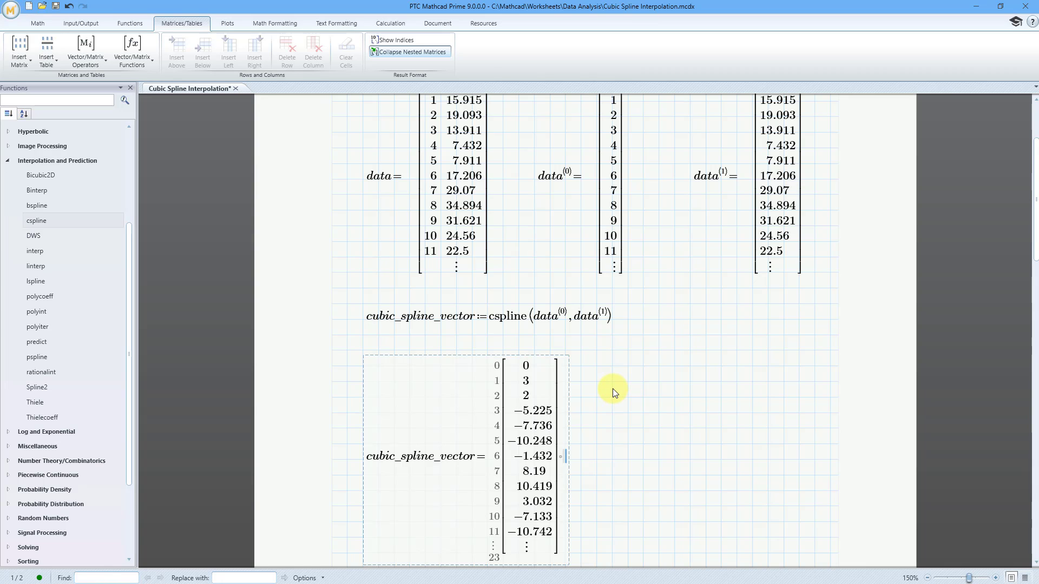
left_click(656, 381)
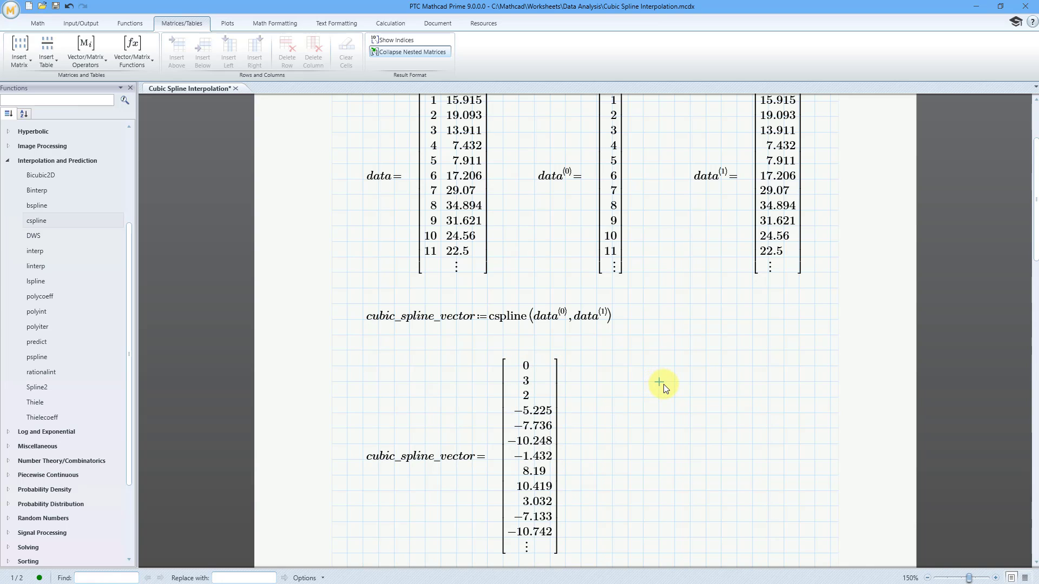
Start a definition of a variable named range in a new math region below the displayed spline coefficients
scroll(663, 384, "down", 2)
scroll(661, 383, "down", 1)
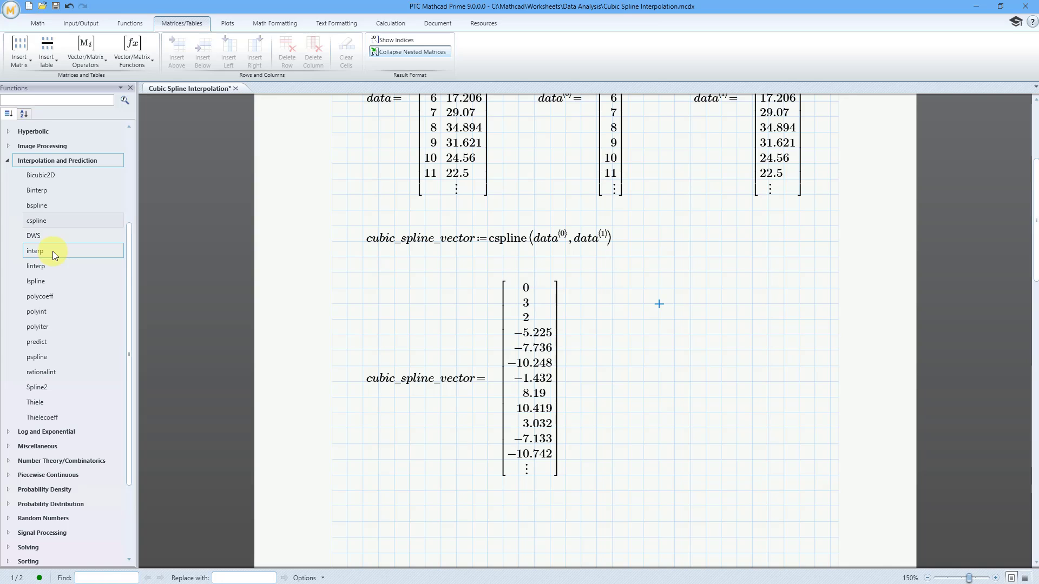
mouse_move(54, 253)
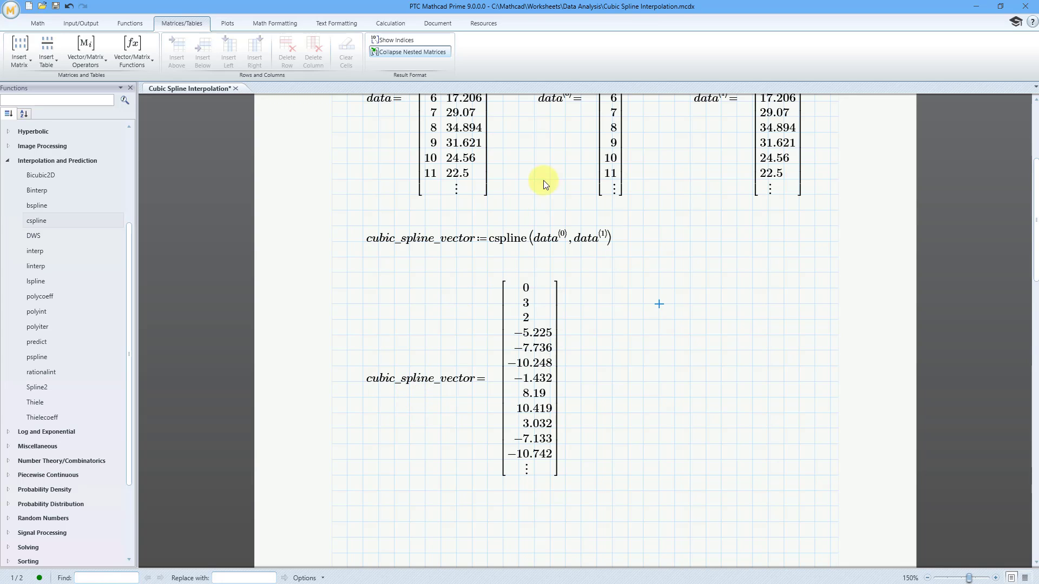
scroll(482, 355, "down", 4)
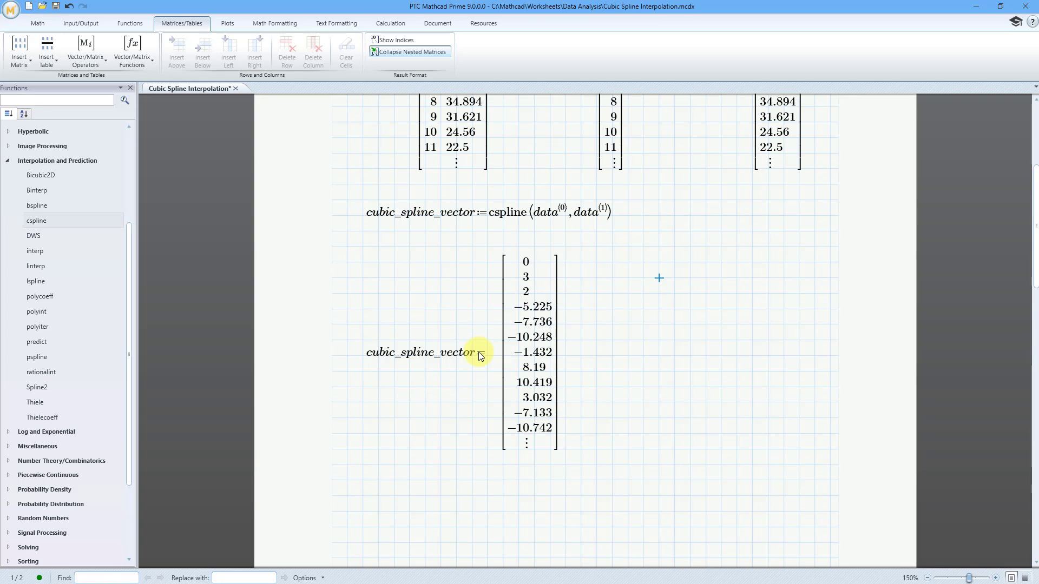
left_click(363, 417)
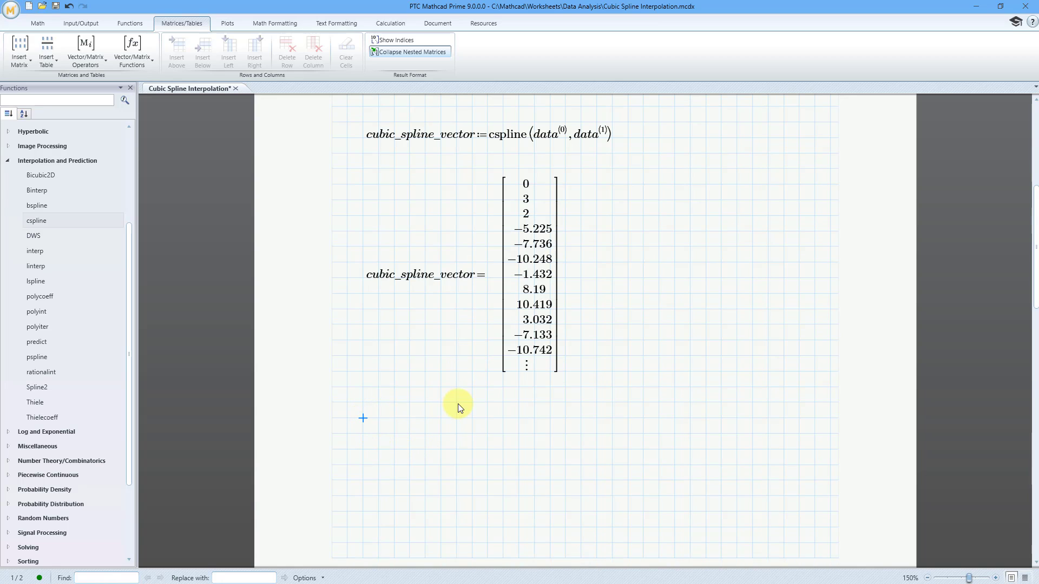
type("range")
left_click(38, 25)
left_click(219, 57)
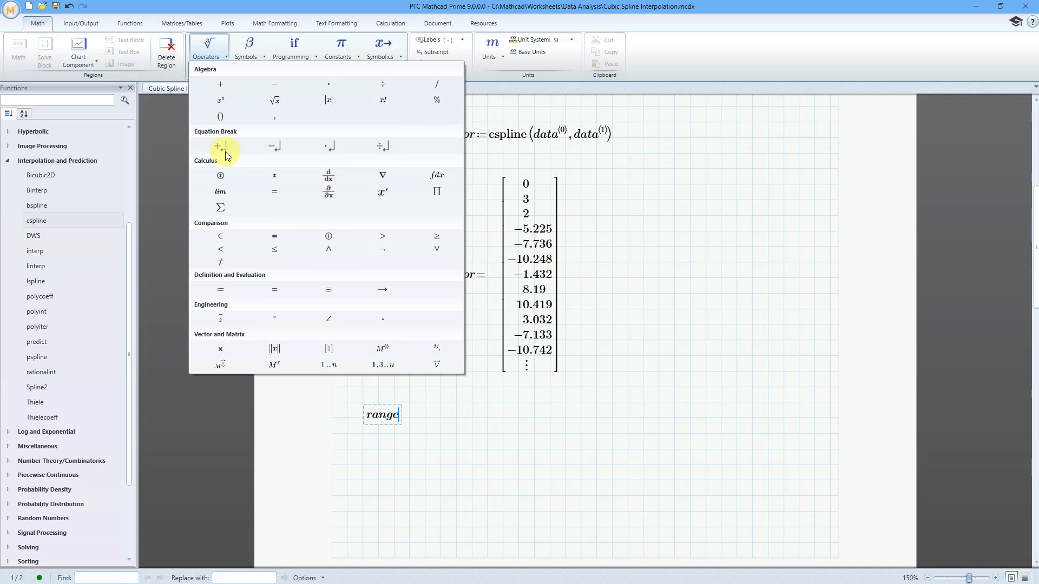
left_click(235, 288)
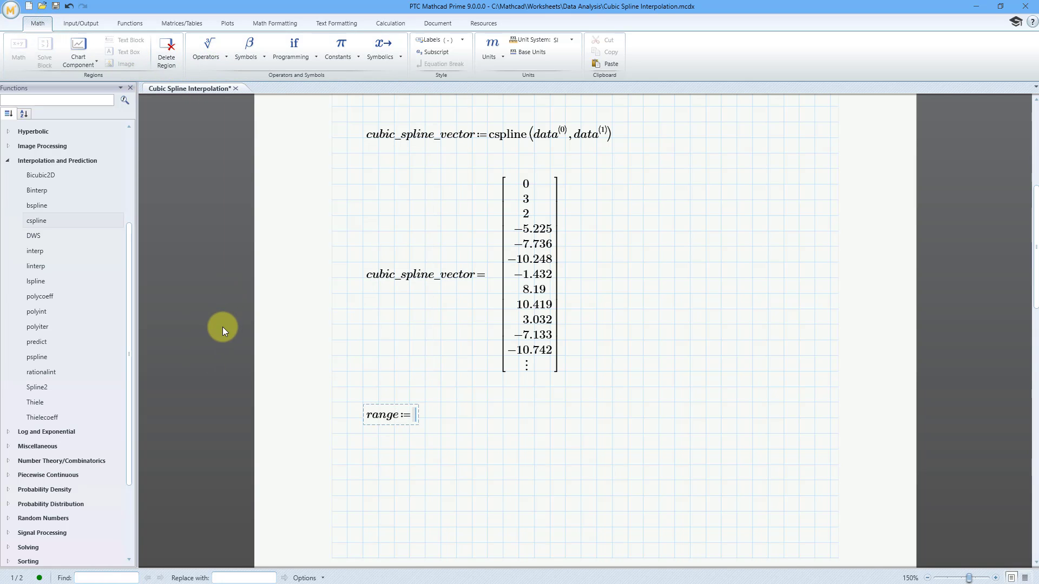
Set the first value of range to the minimum of column 0 of data, using min with the matrix column operator
type("min")
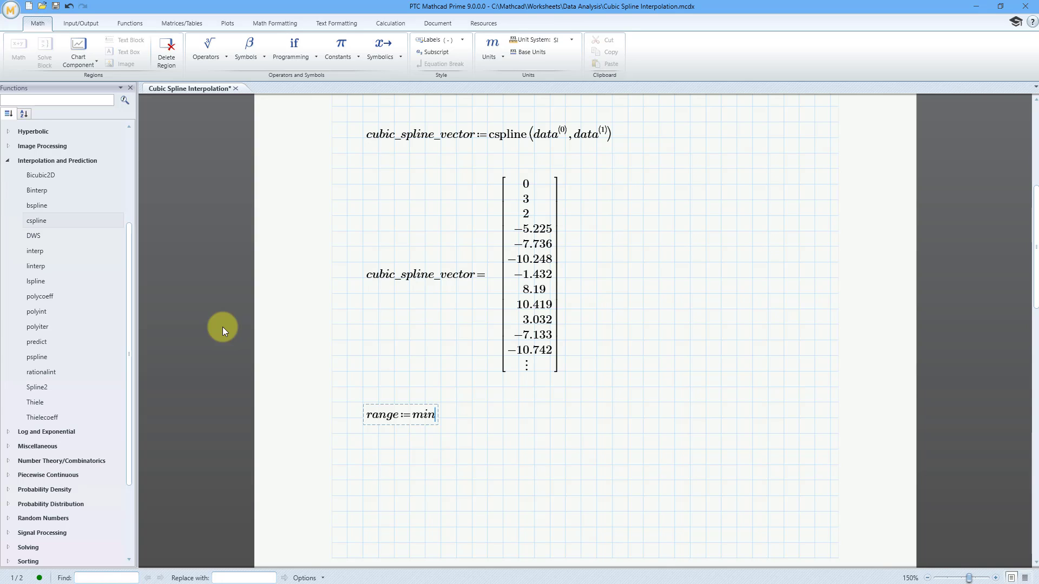
type("(data")
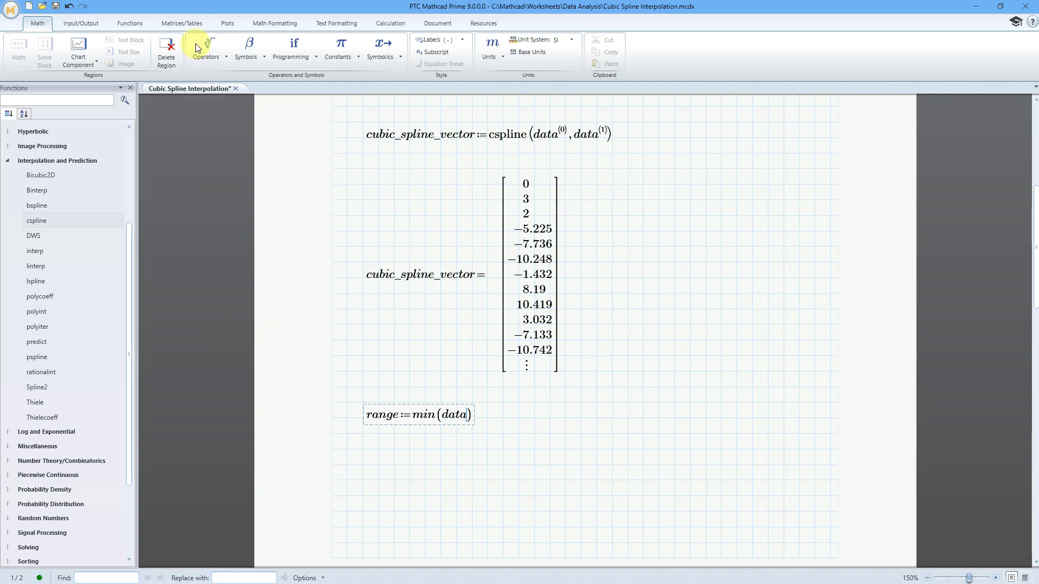
left_click(190, 23)
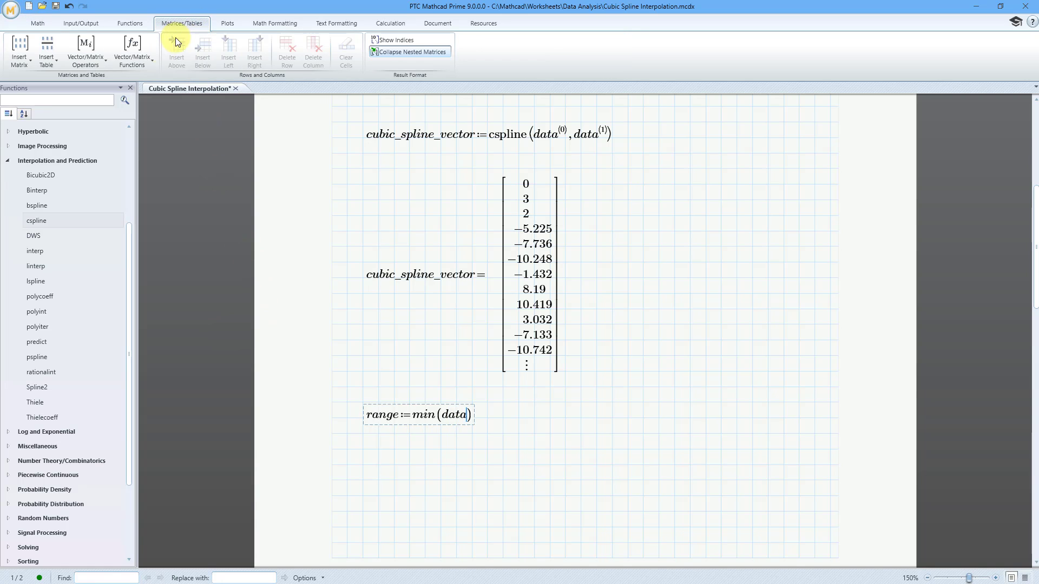
left_click(99, 63)
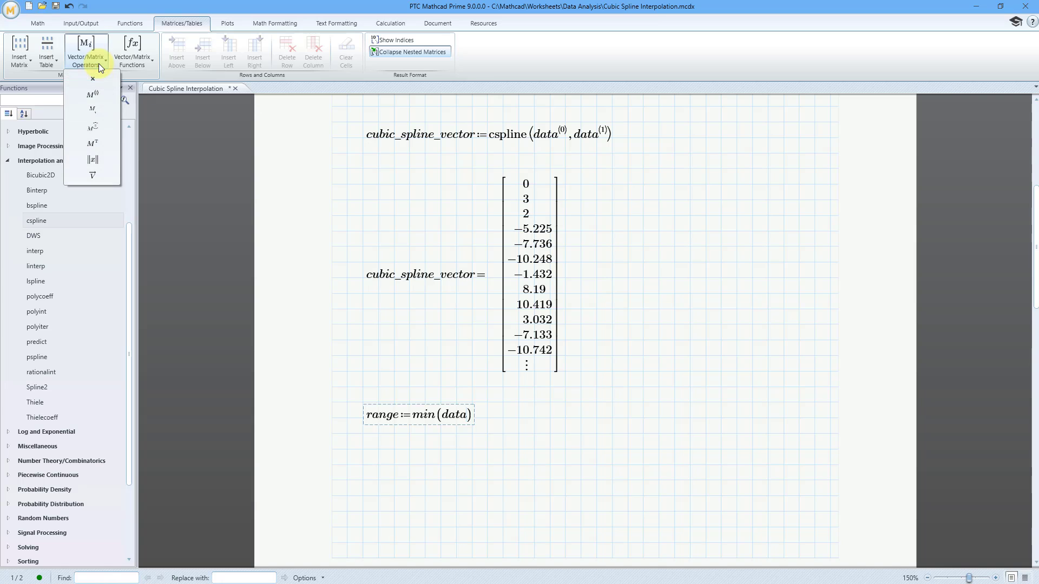
left_click(105, 94)
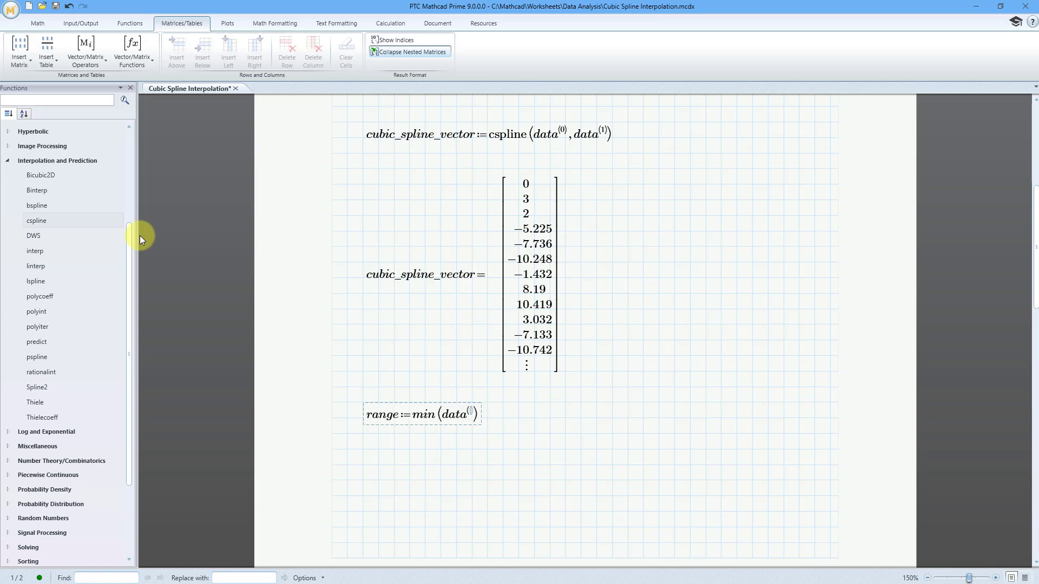
type("0")
key("Right")
key("Right")
key("Right")
Turn range into a stepped range whose second value is the minimum of data column 0 plus 0.01
left_click(38, 24)
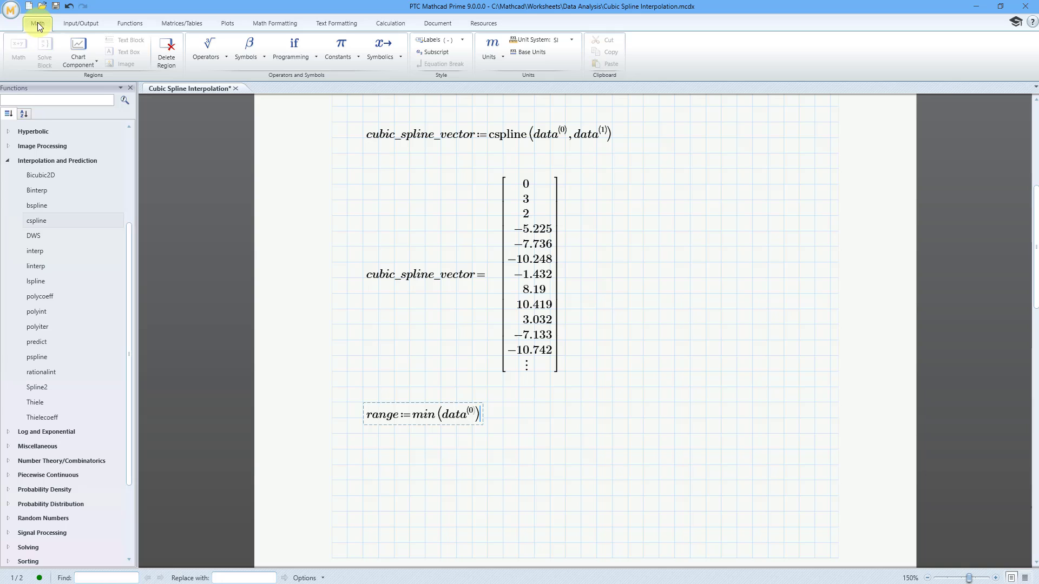
left_click(219, 59)
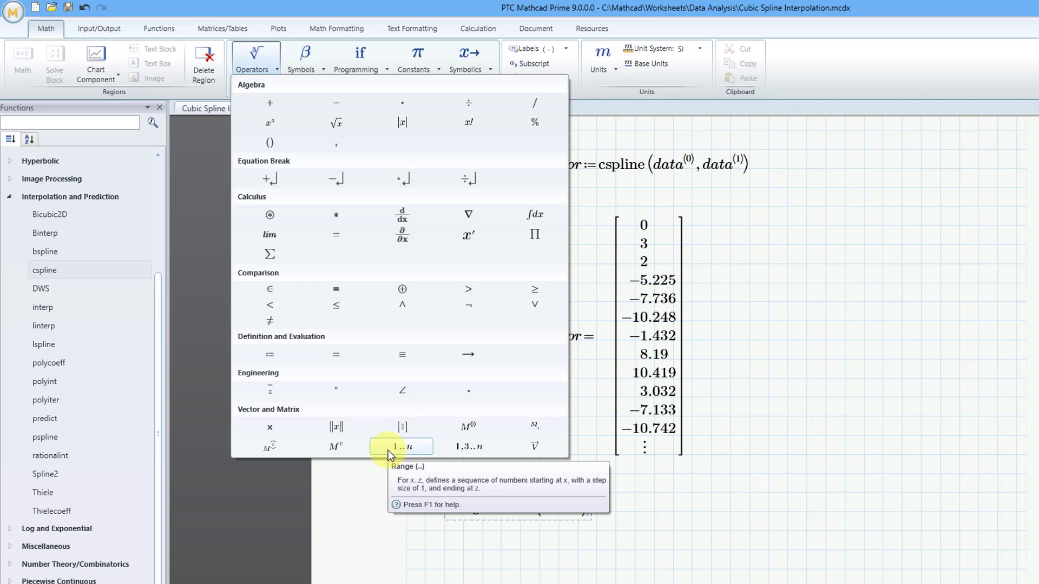
left_click(466, 446)
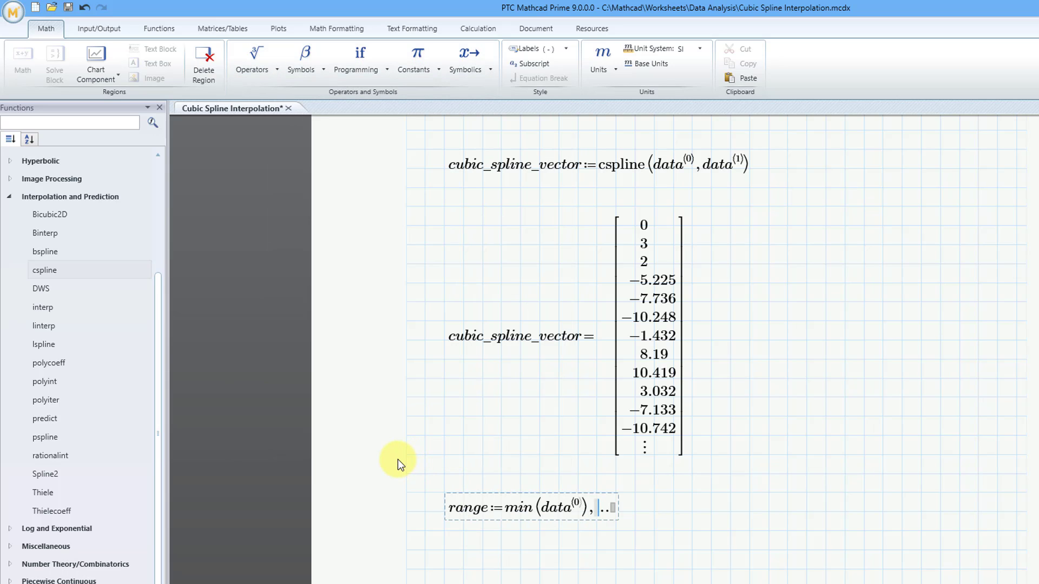
type("min(")
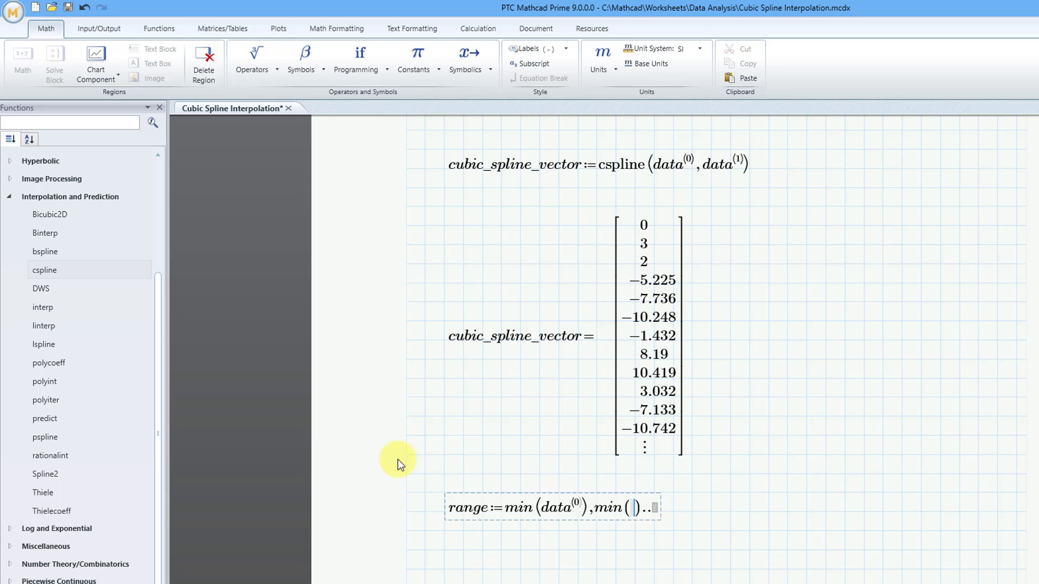
type("data")
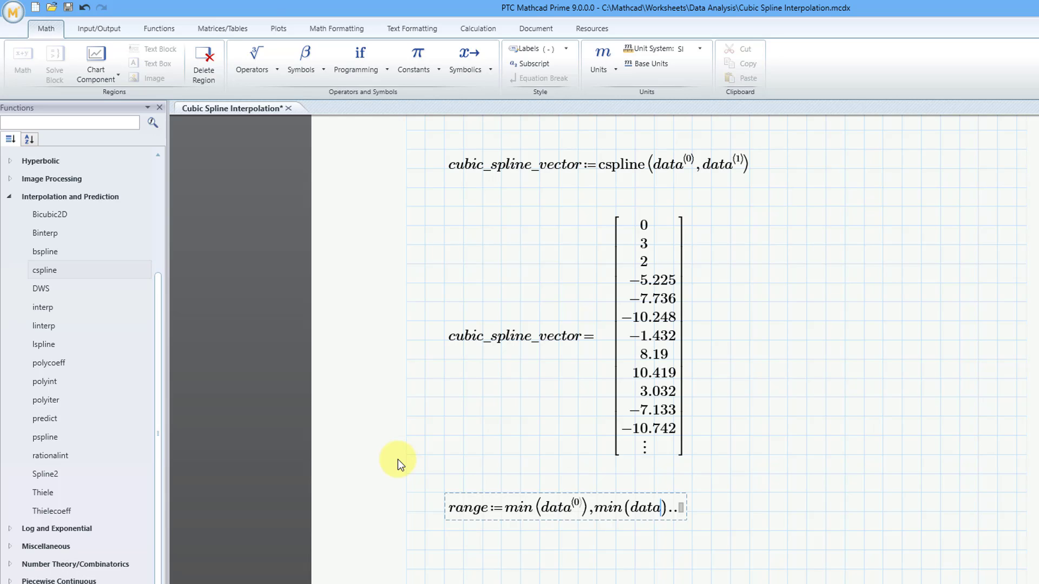
key("ctrl+6")
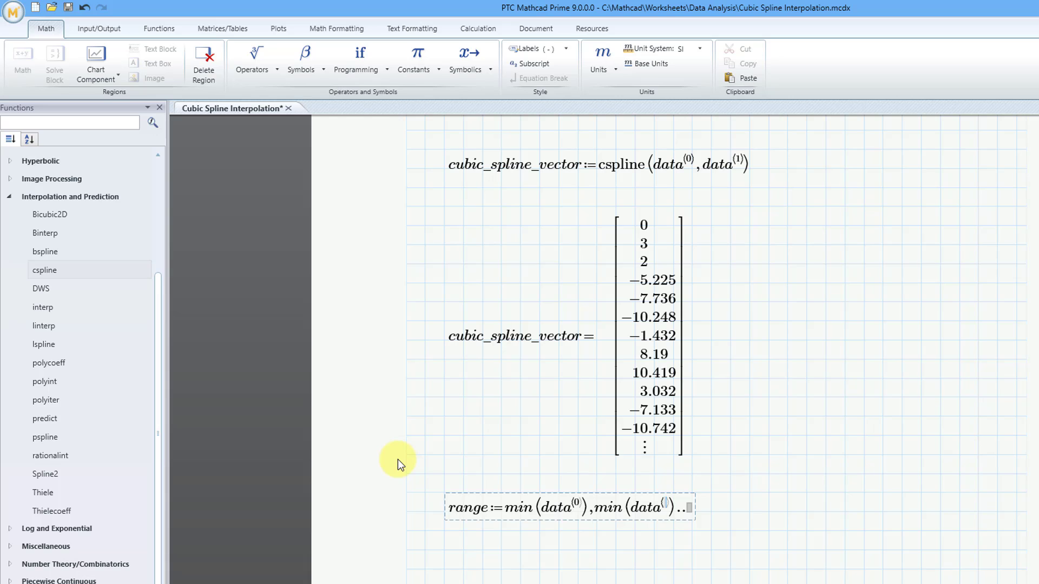
type("0")
key("Right")
type("+0.01")
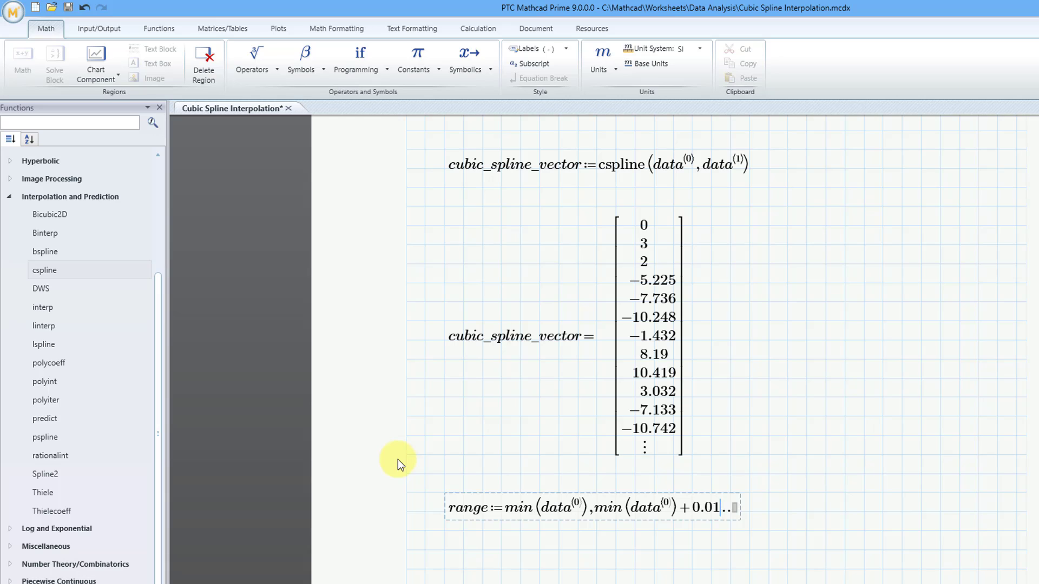
Set the end value of range to the maximum of column 0 of data, using max with the matrix column operator
key("Right")
type("max(")
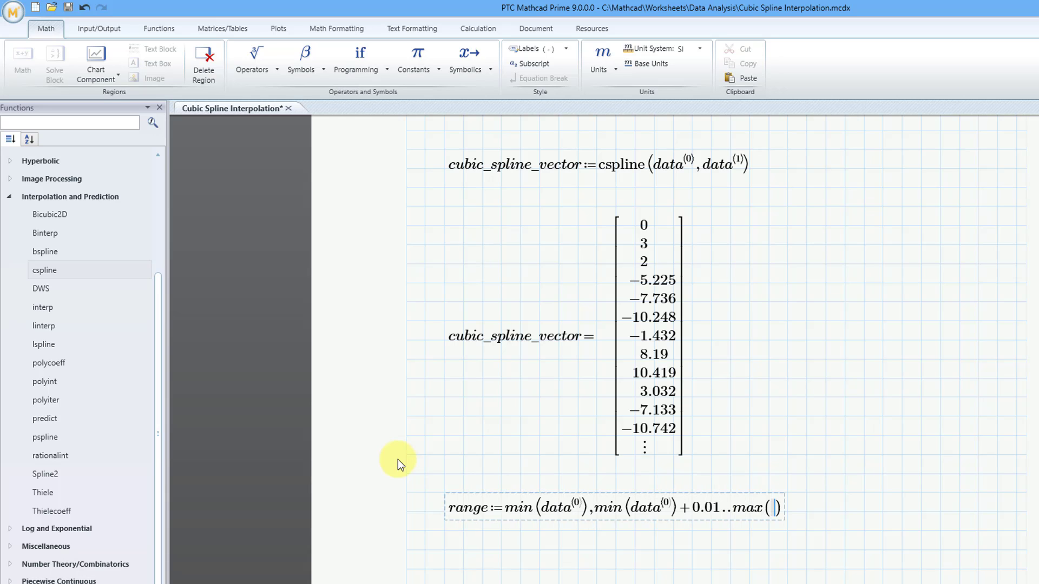
type("dta")
key("BackSpace")
key("BackSpace")
type("ata")
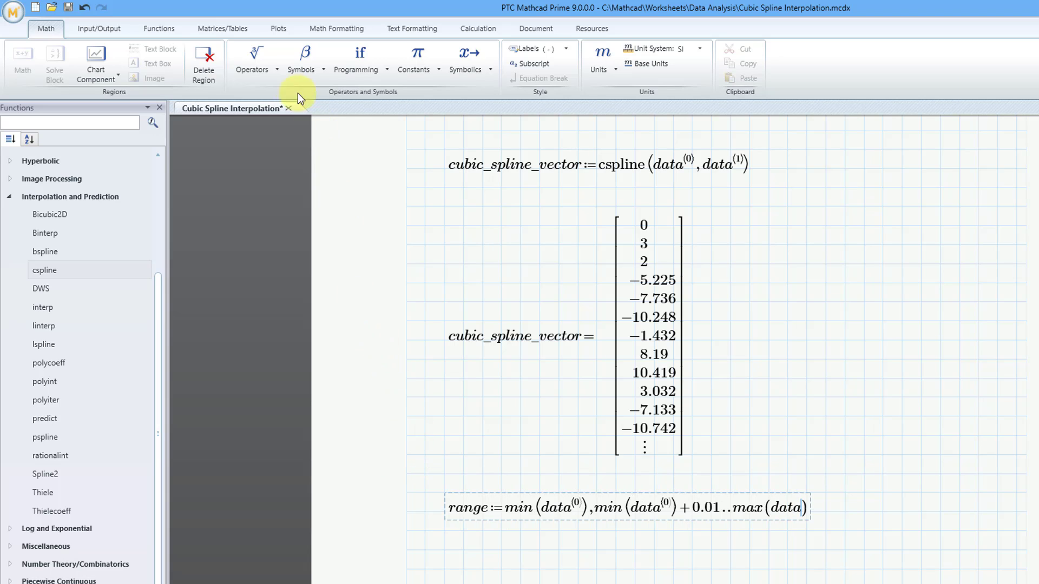
left_click(232, 27)
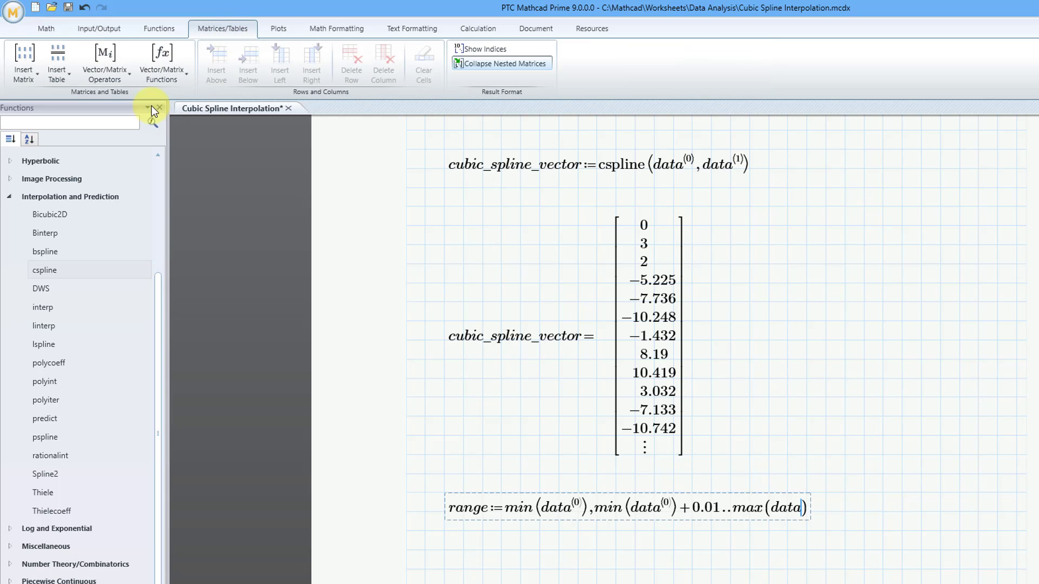
left_click(98, 79)
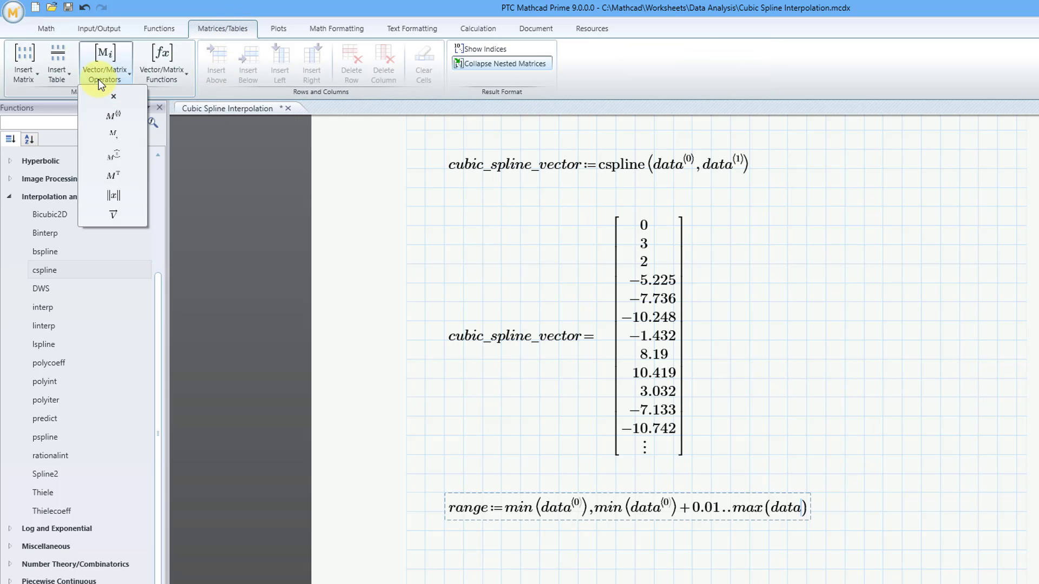
left_click(122, 118)
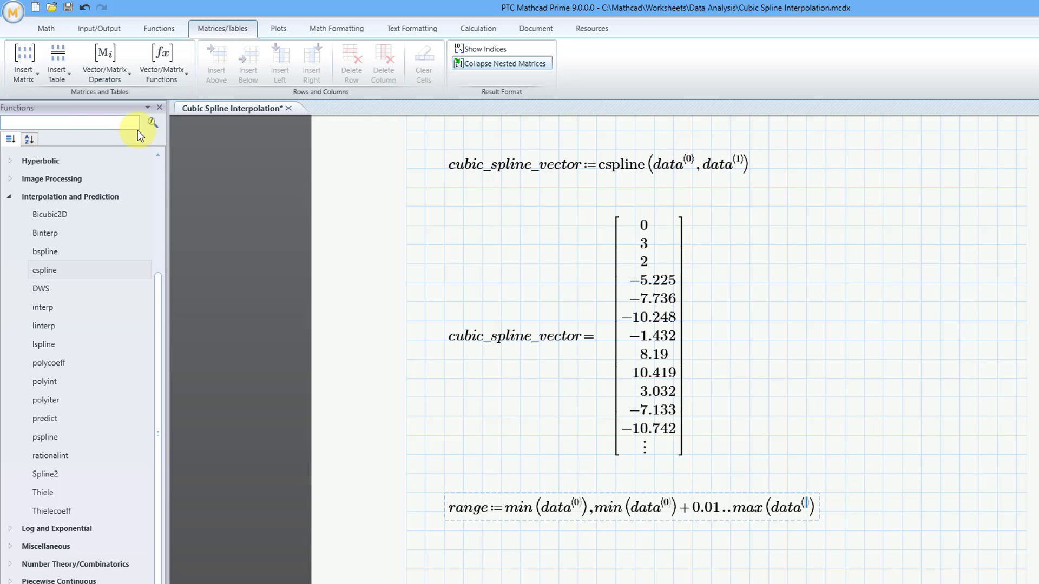
type("0")
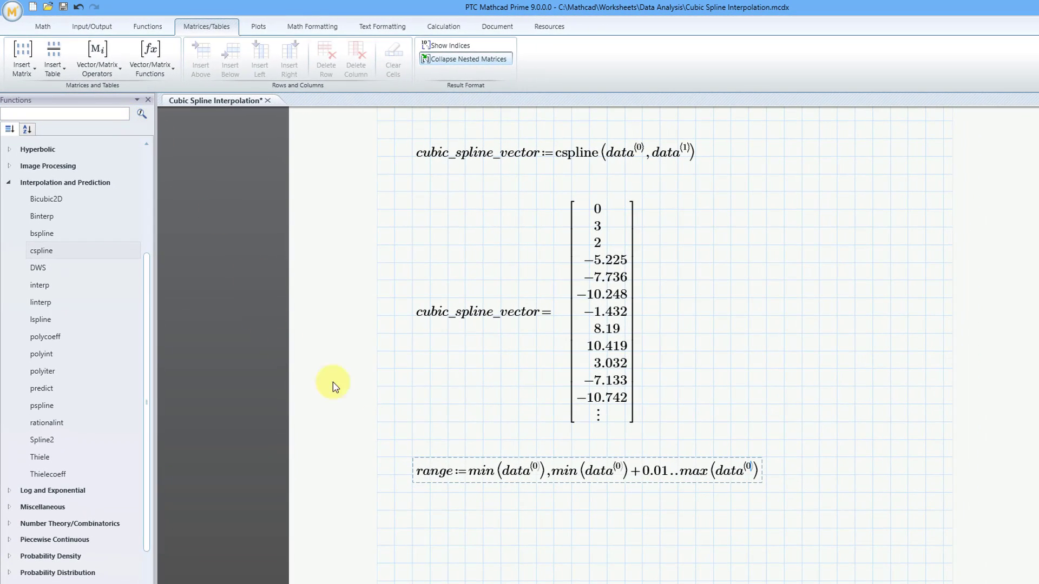
Start a definition of cubic_spline_interpolation in a new math region below the range definition
left_click(413, 545)
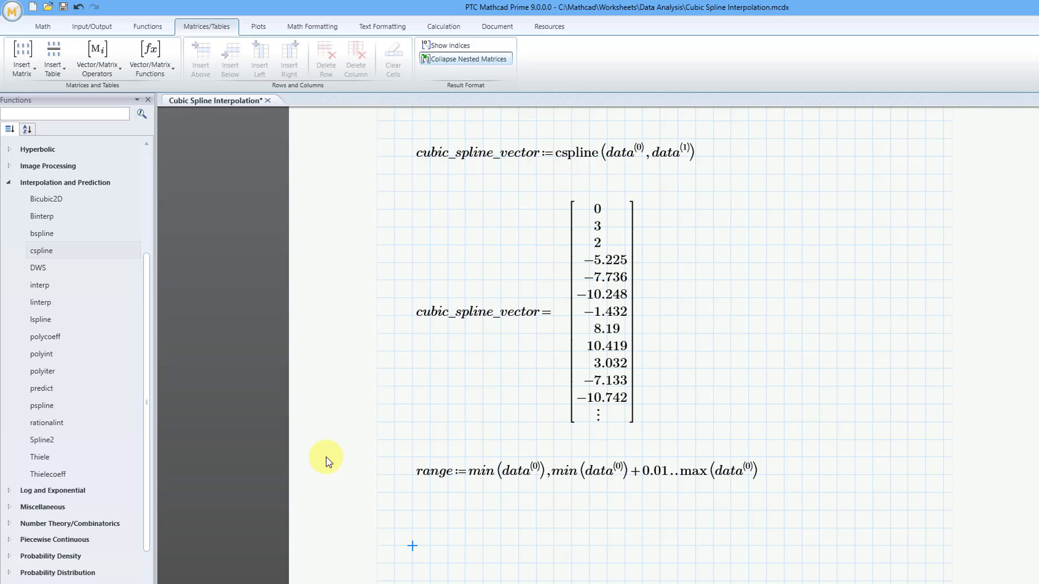
type("cubic_spline")
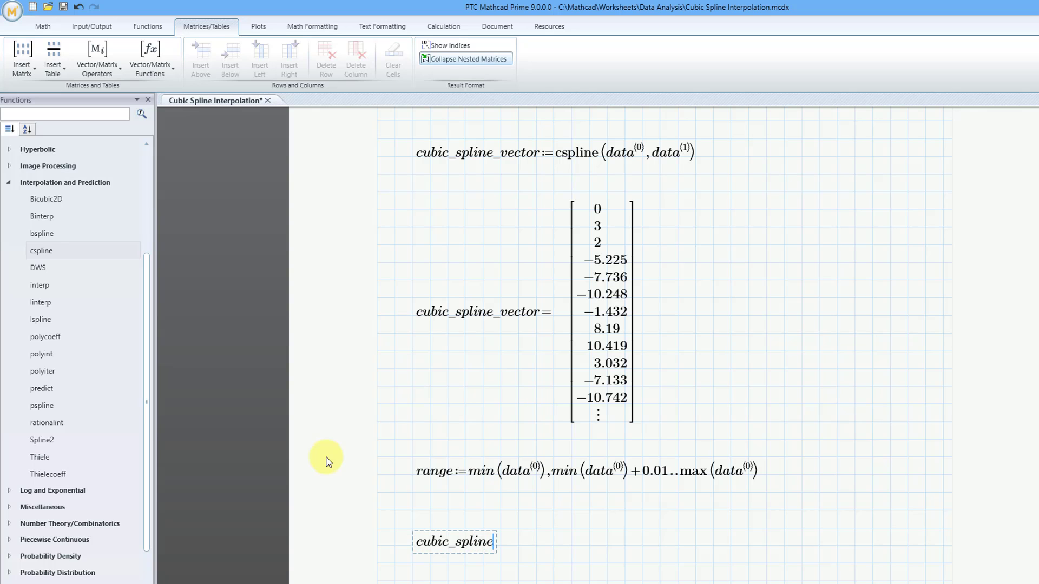
type("_interpola")
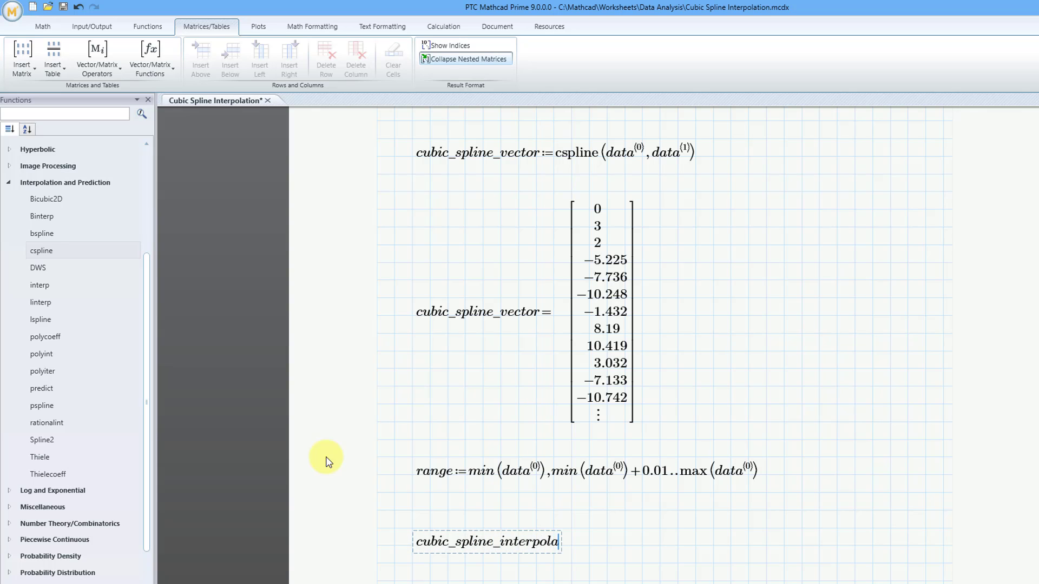
type("tion")
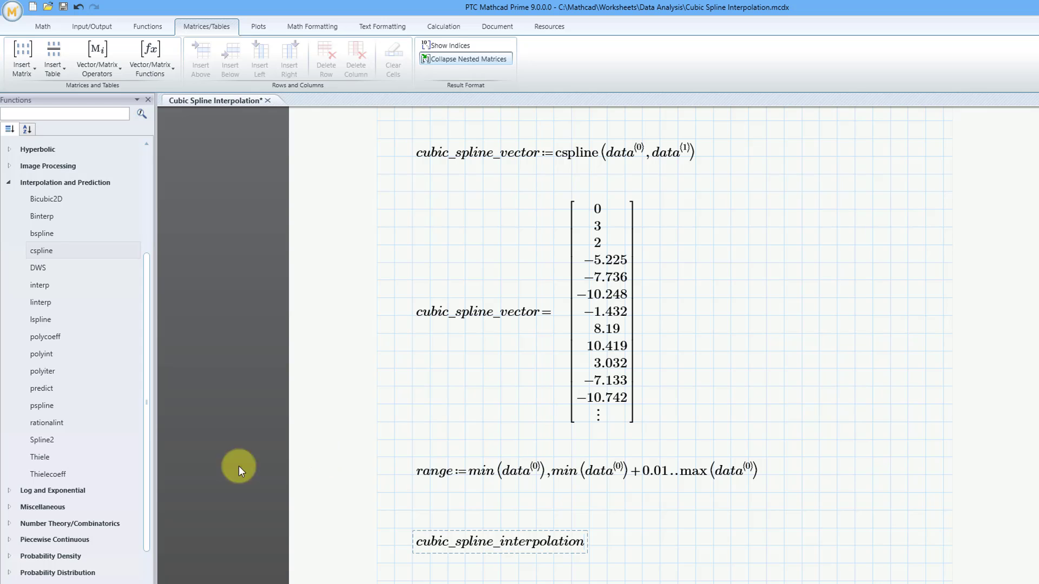
left_click(43, 26)
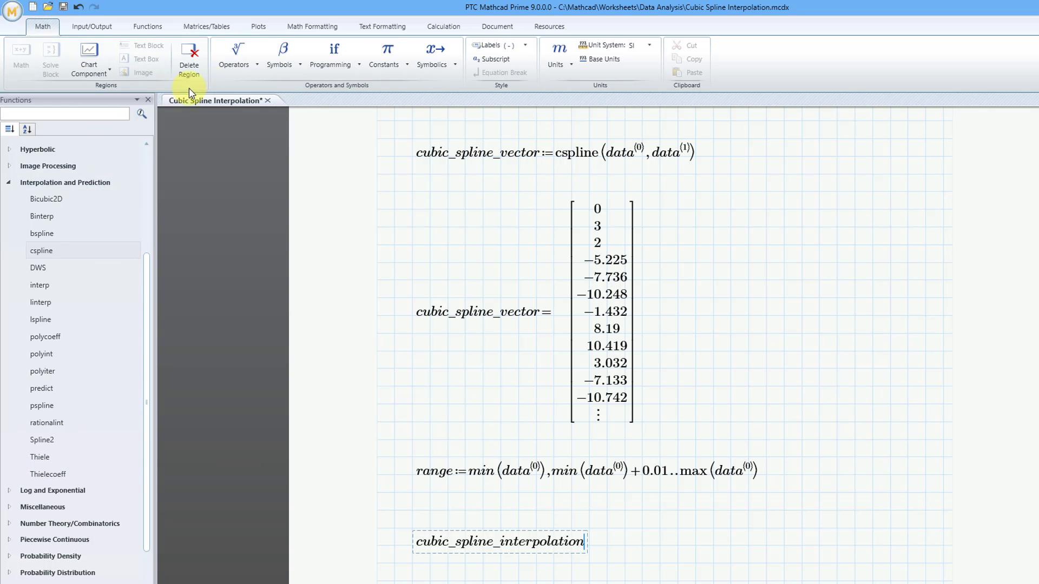
left_click(234, 54)
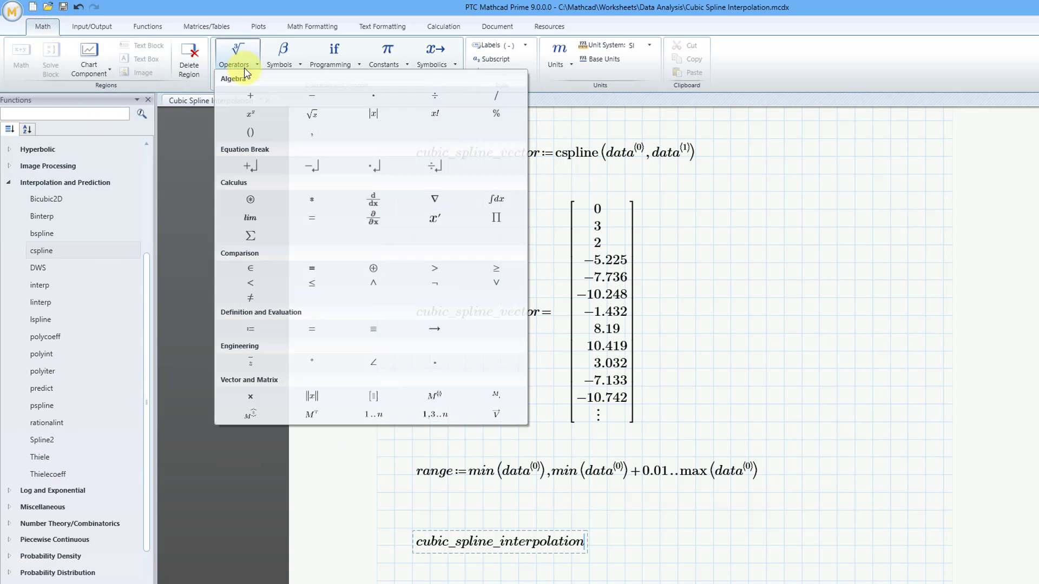
left_click(255, 330)
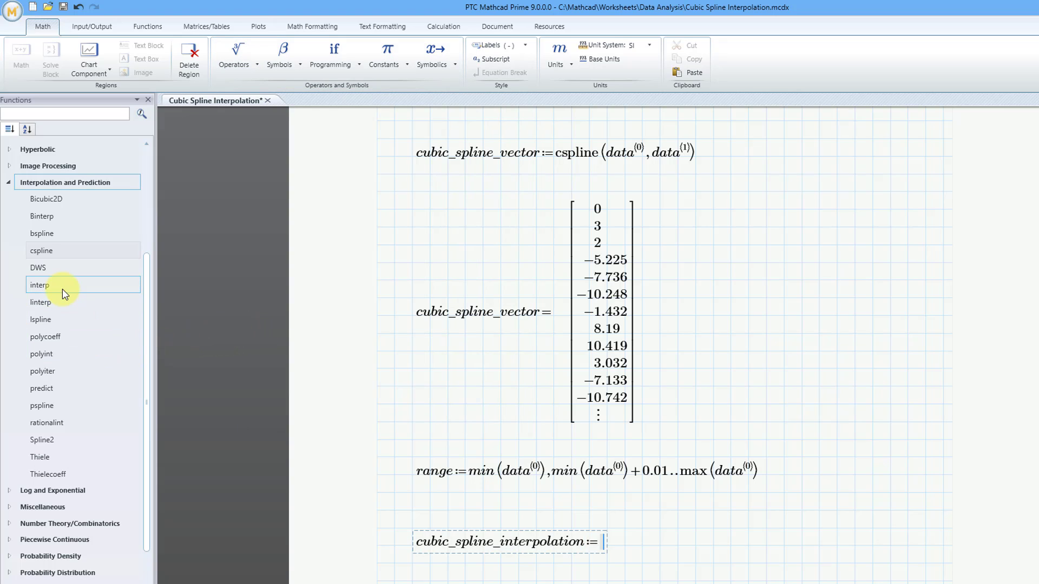
Insert the interp function as the value of cubic_spline_interpolation and enter cubic_spline_vector as its first argument
mouse_move(65, 291)
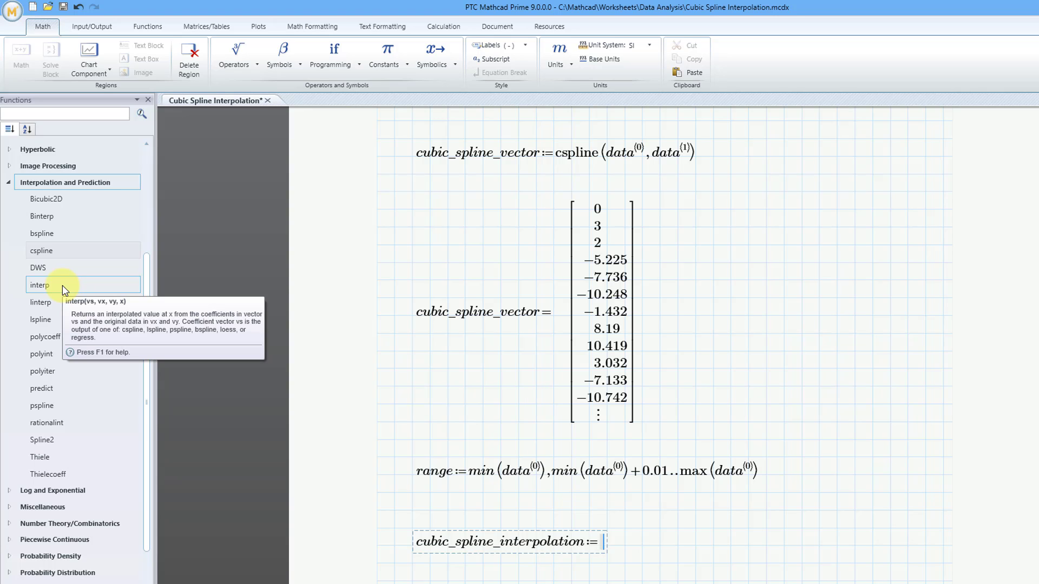
double_click(64, 286)
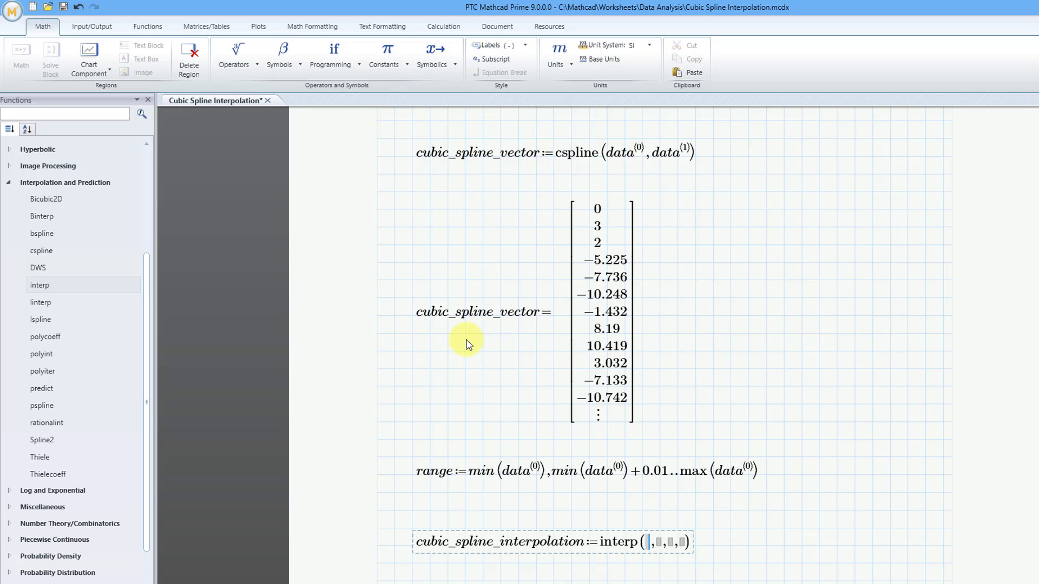
type("cub")
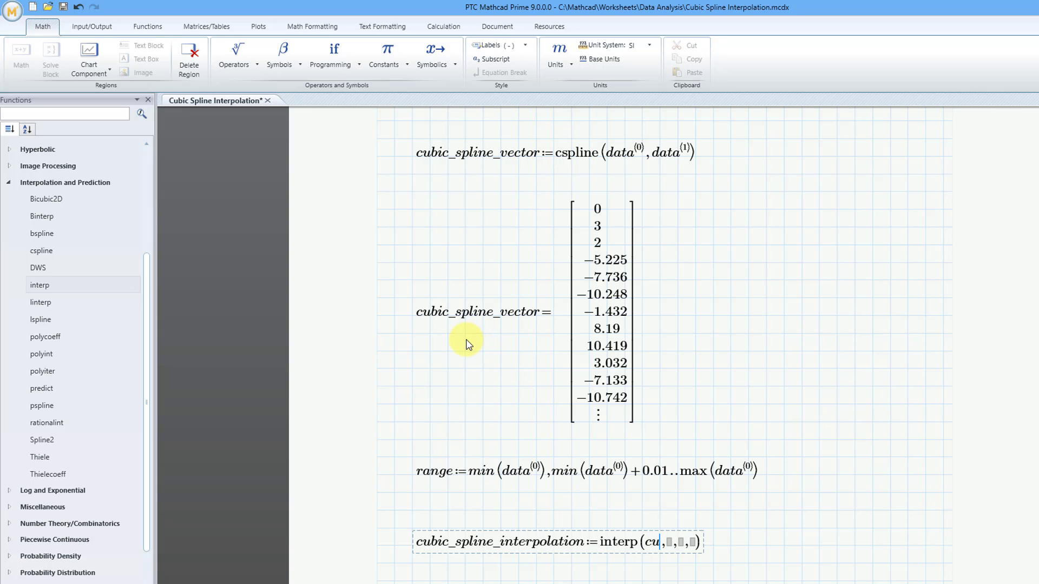
type("ic_sp")
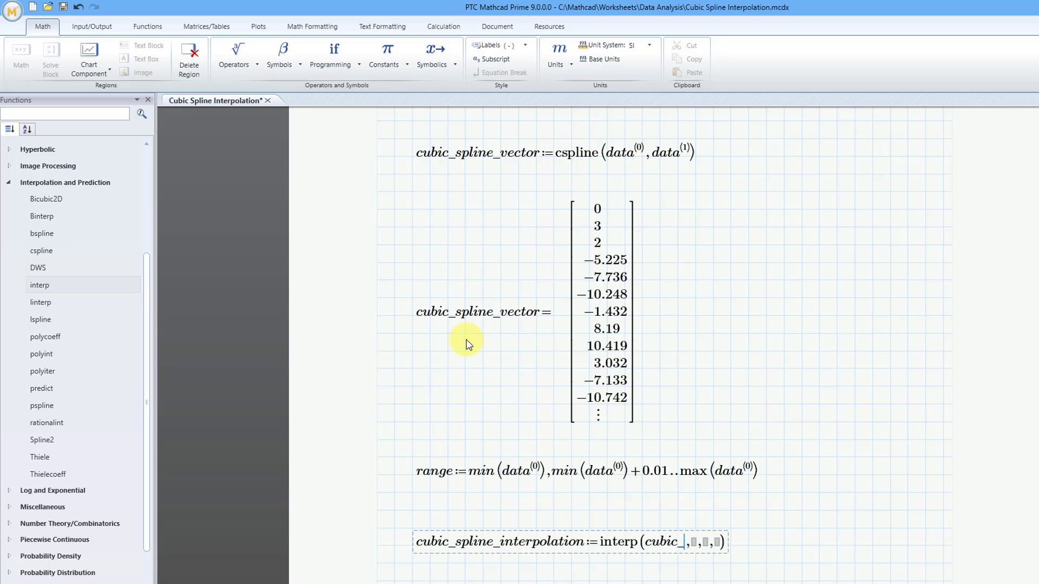
type("line")
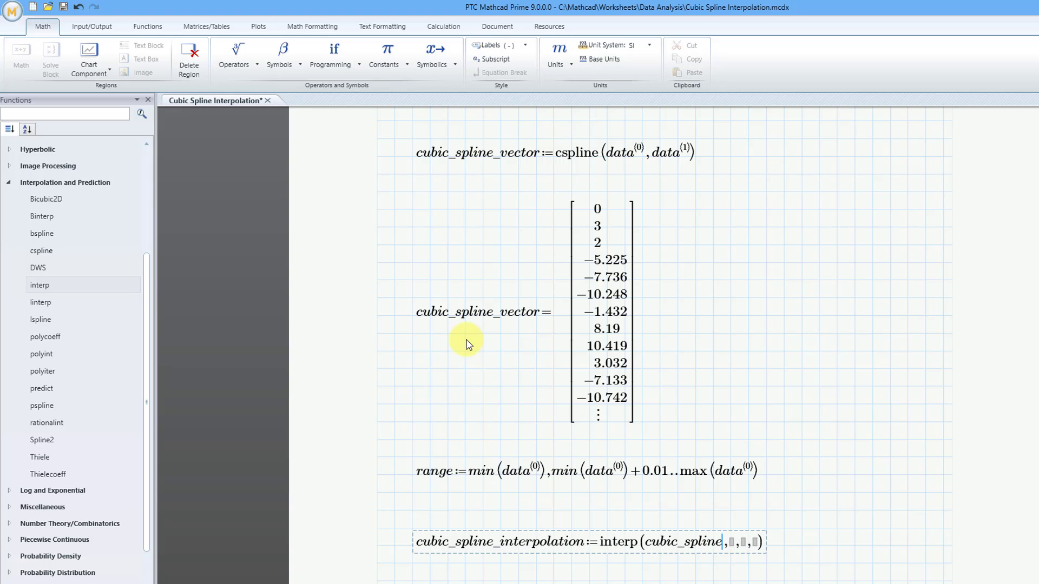
type("_vectir")
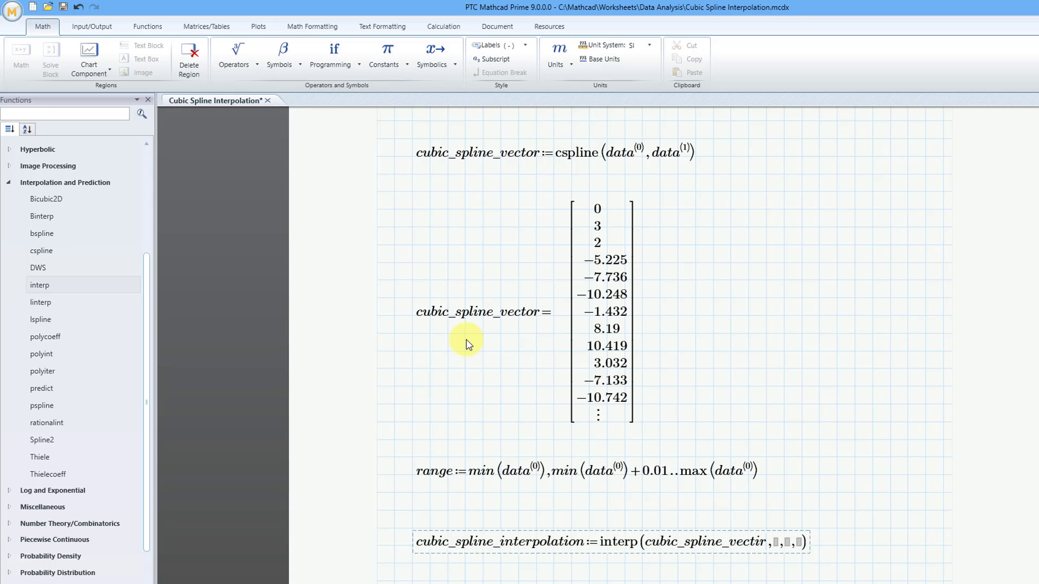
key("BackSpace")
key("BackSpace")
type("or")
key("Tab")
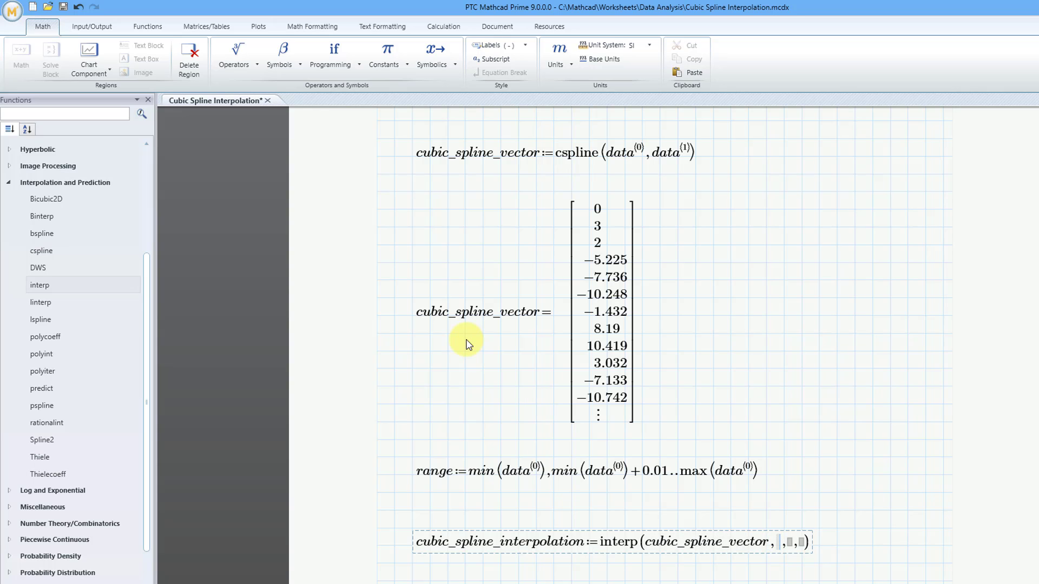
Set the second argument of interp to column 0 of data, using the matrix column operator
type("data")
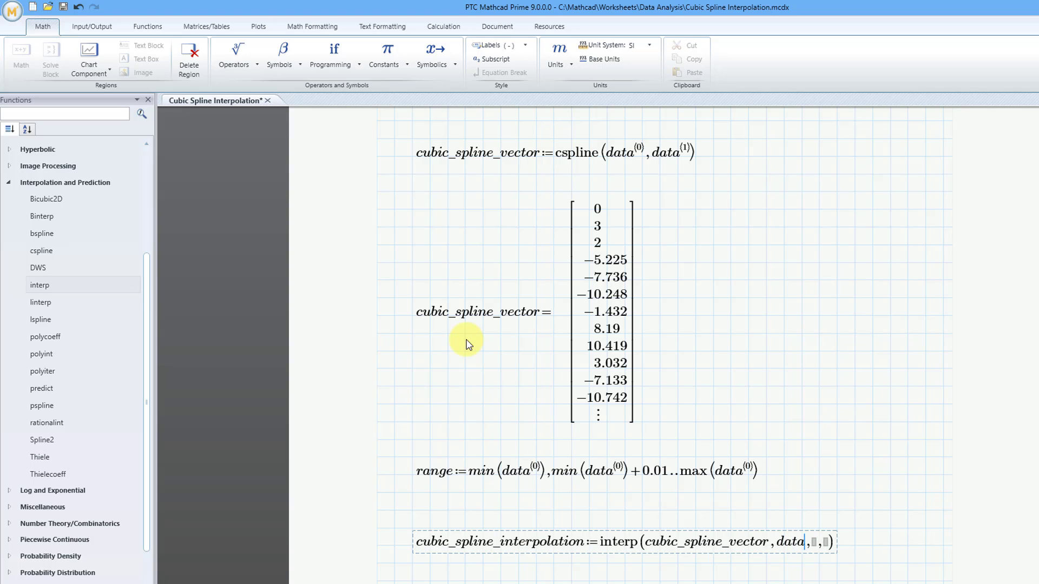
key("ctrl+shift+c")
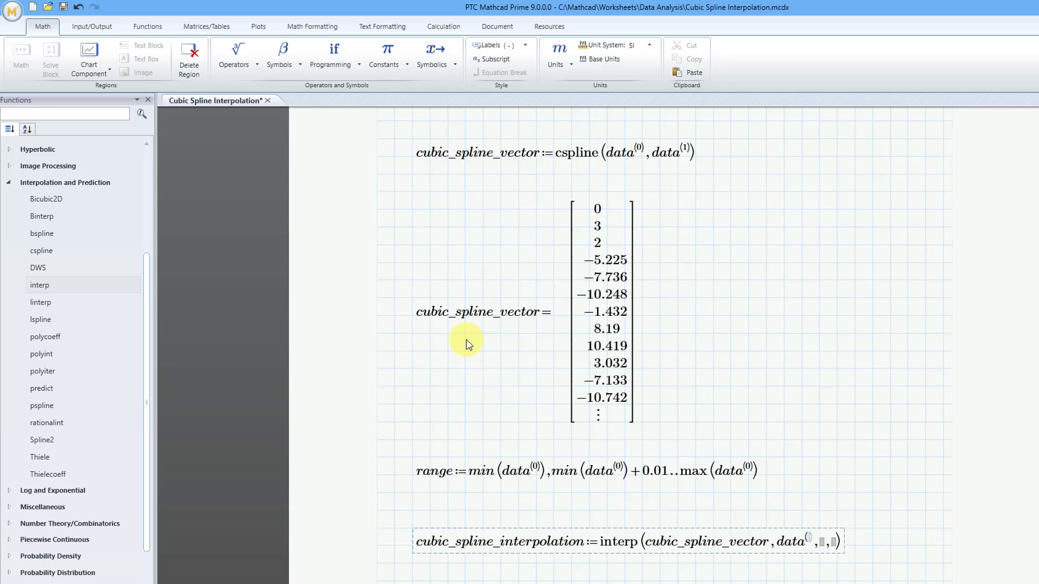
type("0")
key("Right")
key("Right")
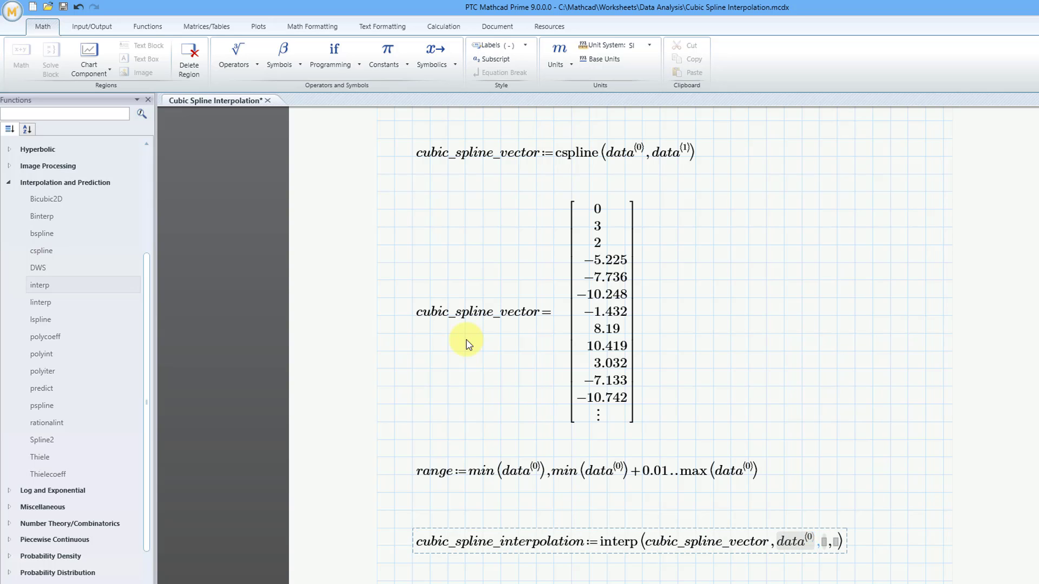
Set the third argument of interp to column 1 of data and the fourth argument to range
type("data")
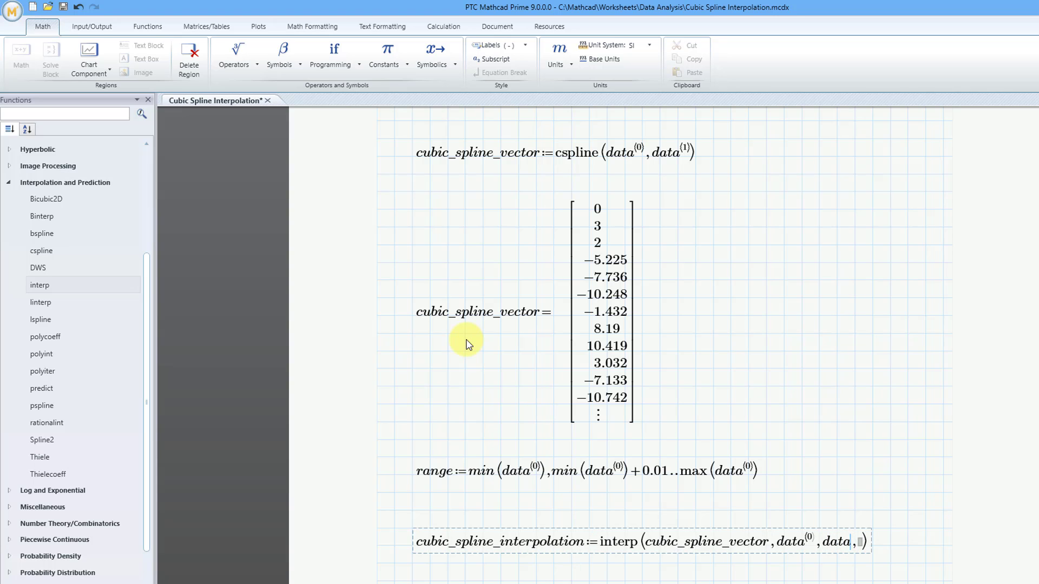
key("ctrl+6")
type("1")
key("Right")
key("Right")
type("range")
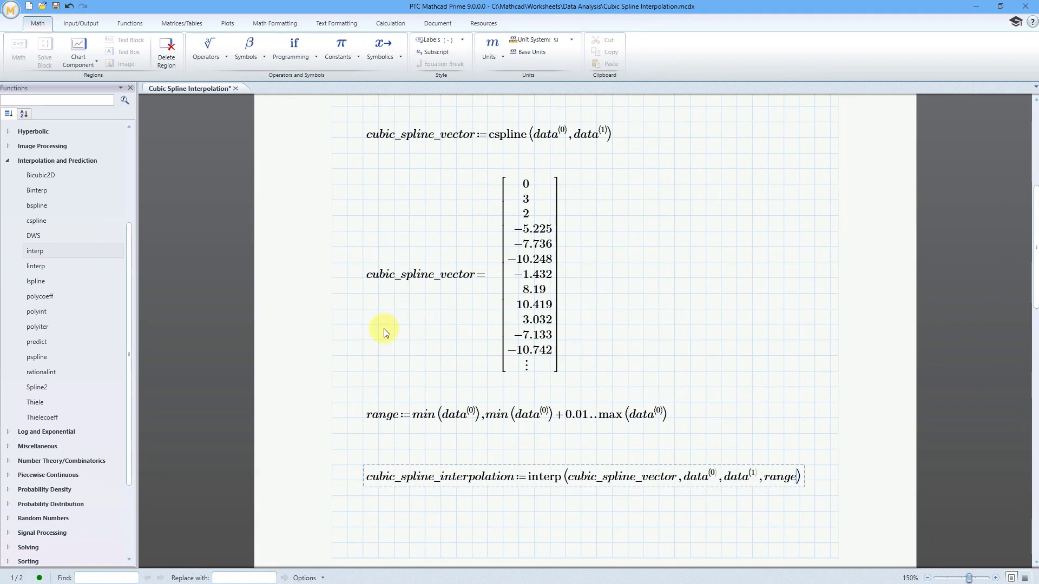
left_click(362, 510)
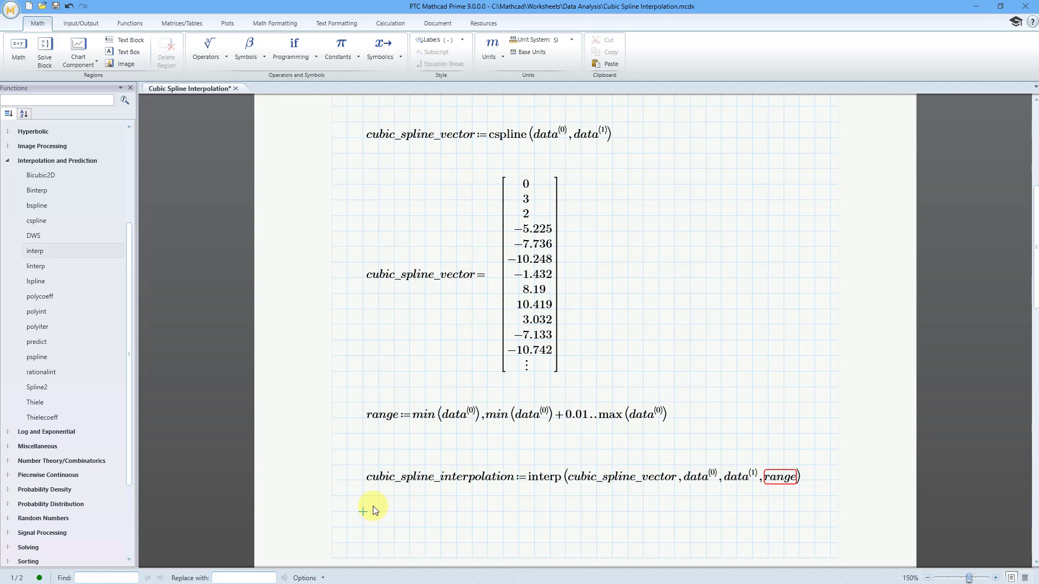
Turn cubic_spline_interpolation into a function by adding range as its argument in parentheses after the name
left_click(513, 478)
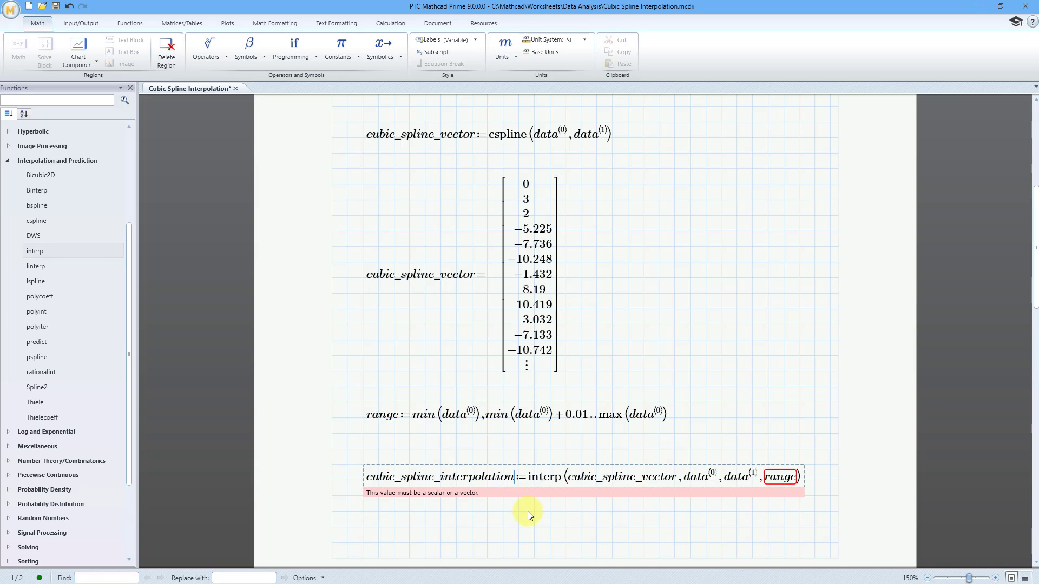
type("(")
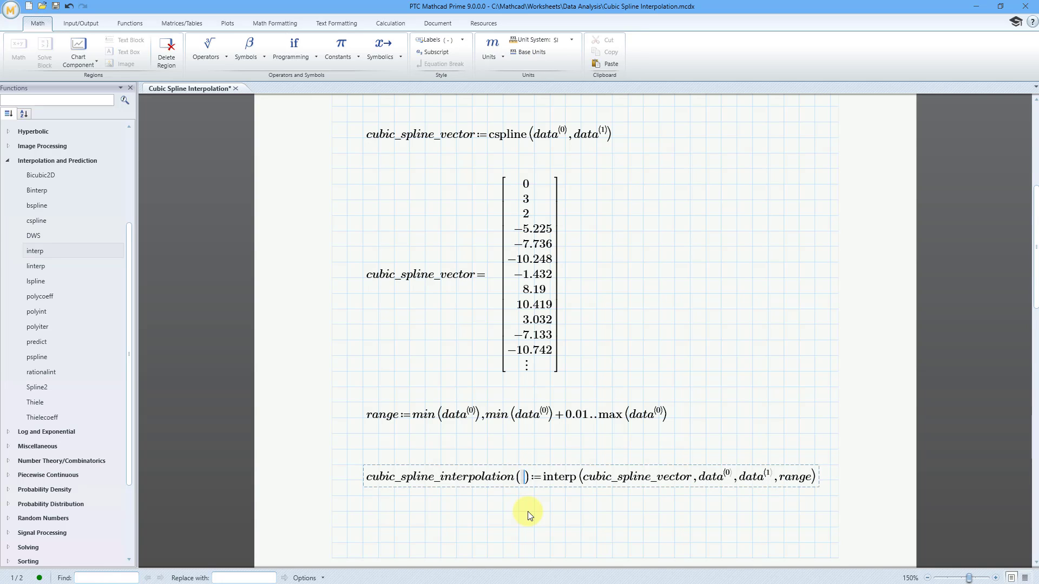
type("range")
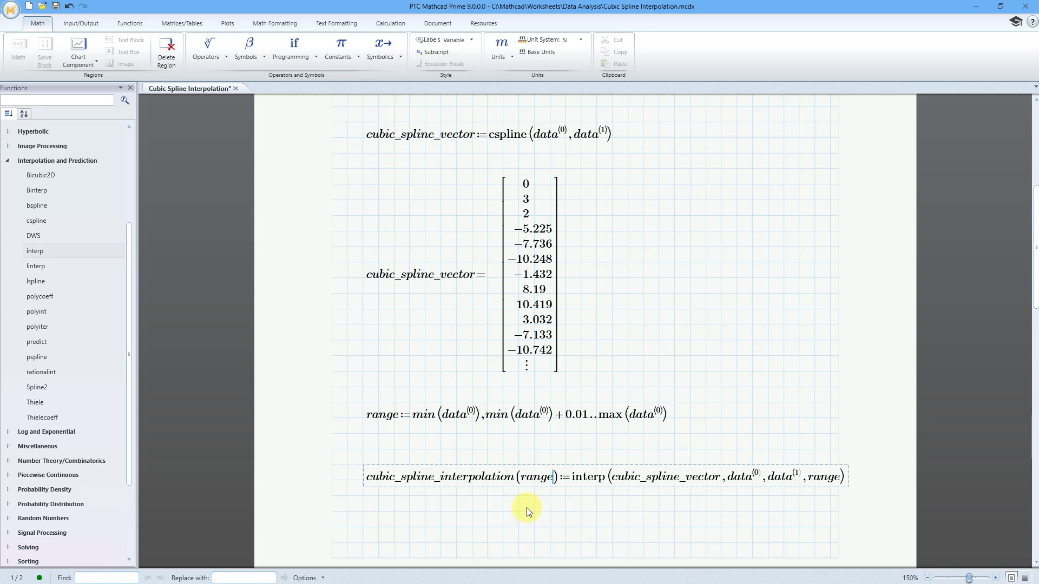
Shift the cubic_spline_interpolation region left so the whole definition fits within the page grid
left_click(427, 476)
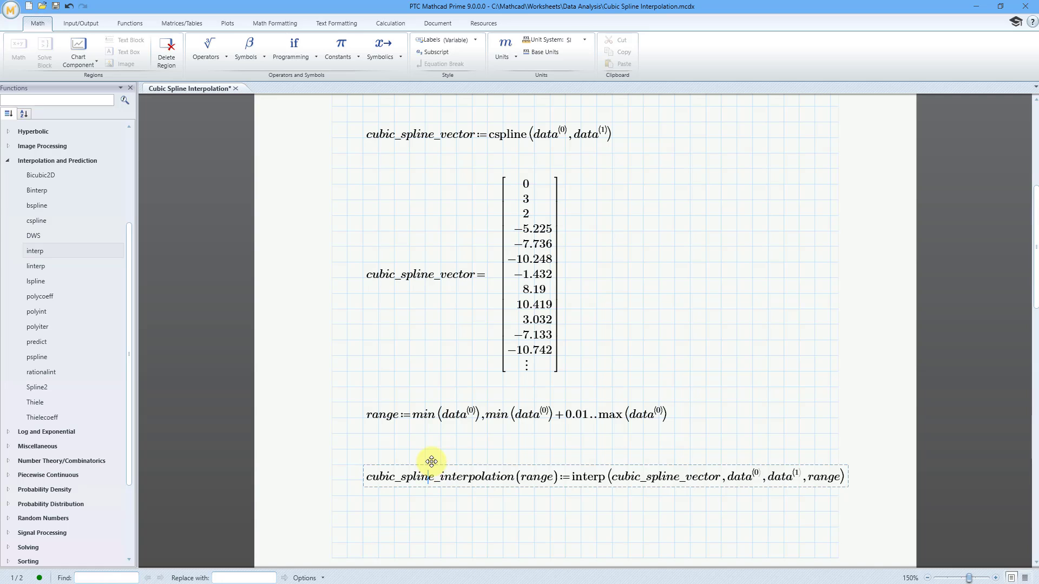
left_click(431, 461)
key("Left")
key("Left")
key("Left")
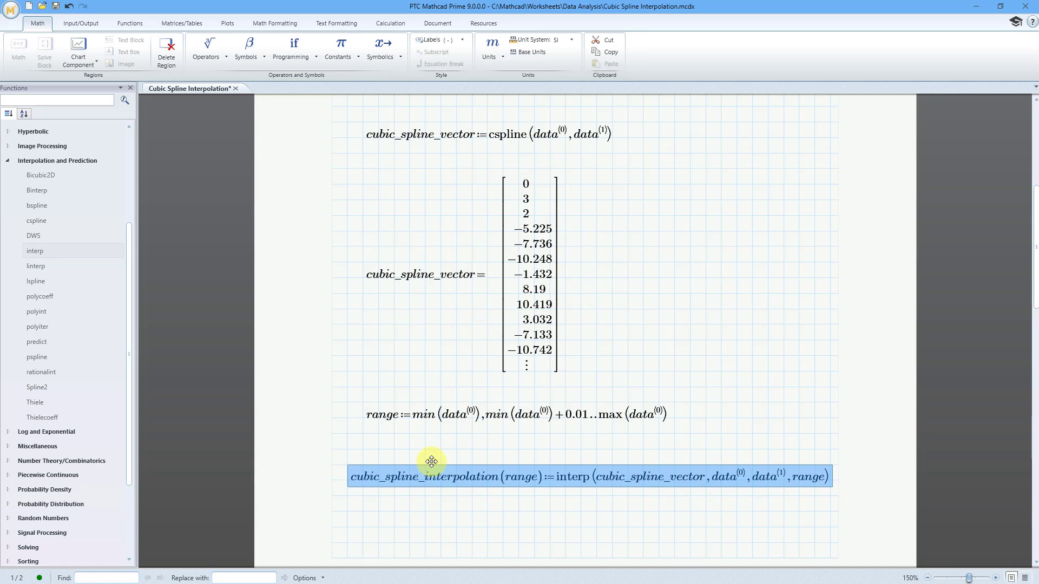
left_click(472, 495)
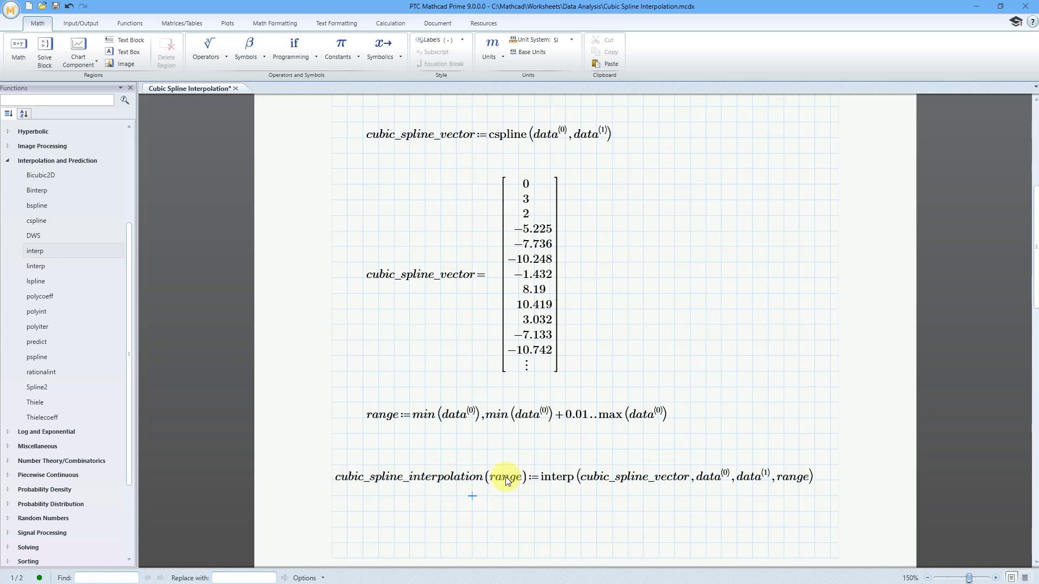
Expand the inputs of the chart component on the second page and stretch the chart taller by its lower edge
scroll(503, 475, "down", 5)
scroll(497, 467, "down", 8)
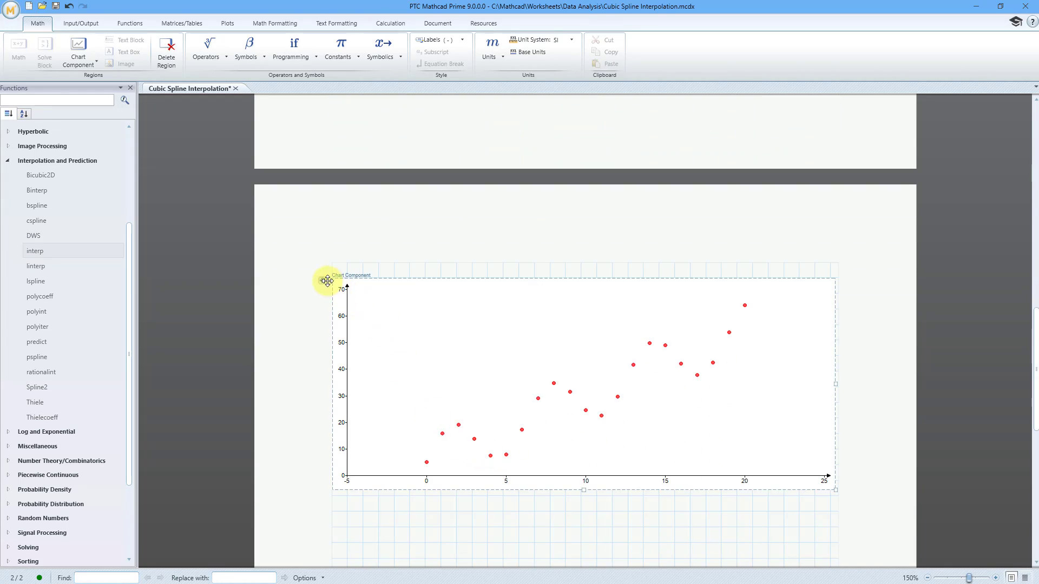
left_click(322, 281)
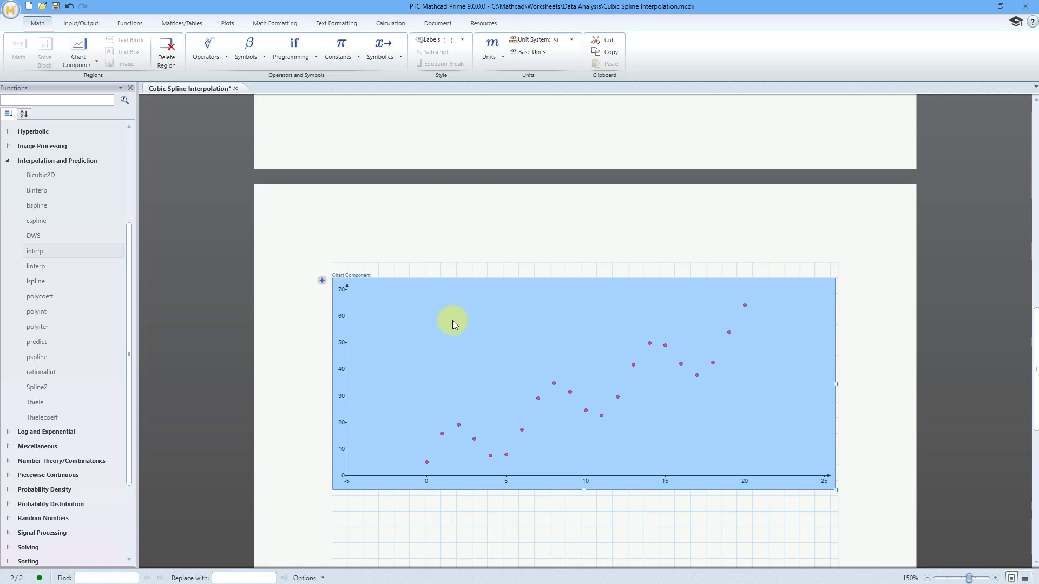
left_click(322, 280)
scroll(435, 297, "down", 1)
scroll(437, 299, "down", 1)
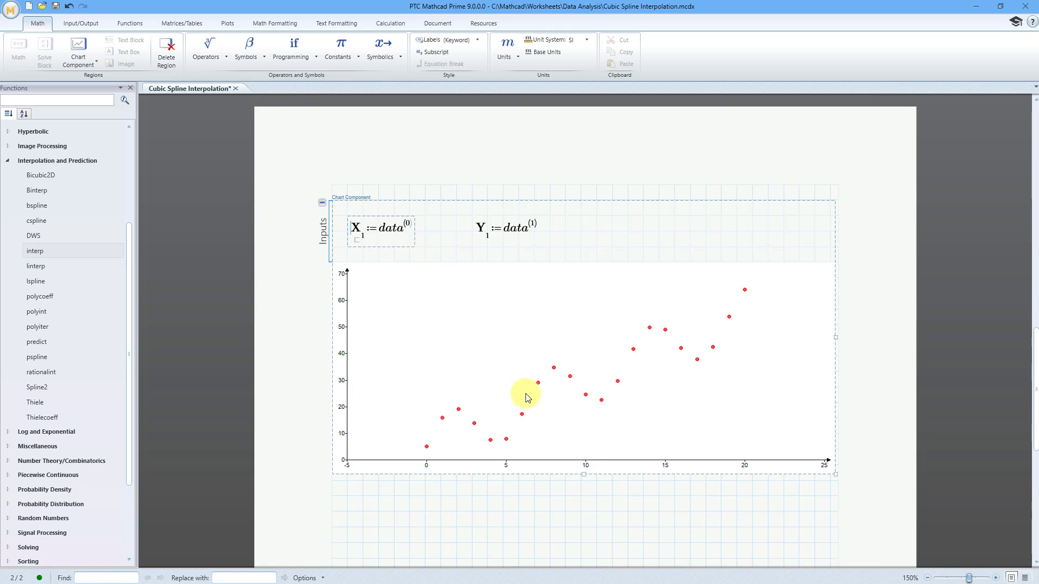
left_click_drag(587, 475, 592, 539)
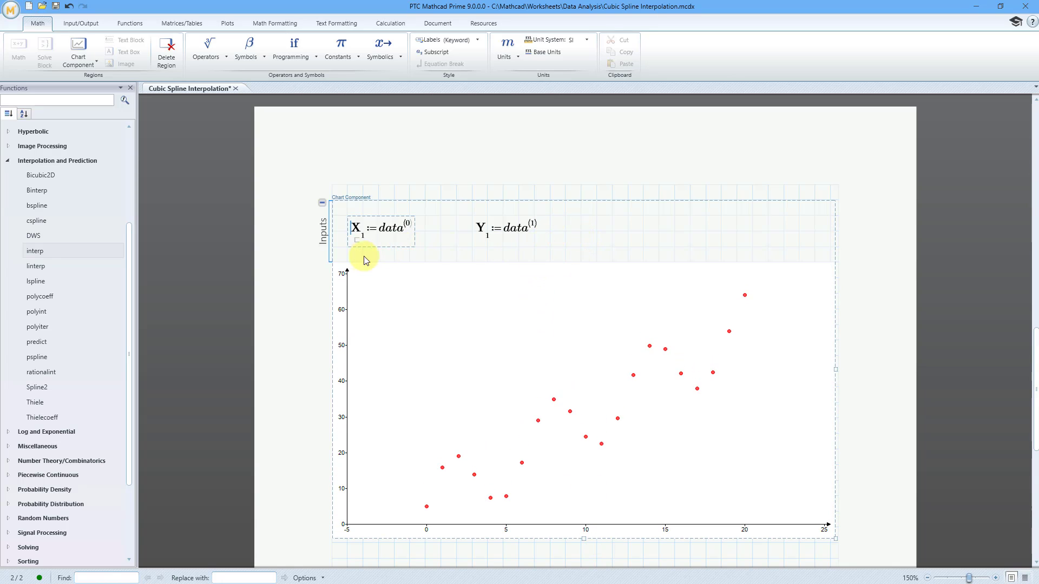
left_click(426, 247)
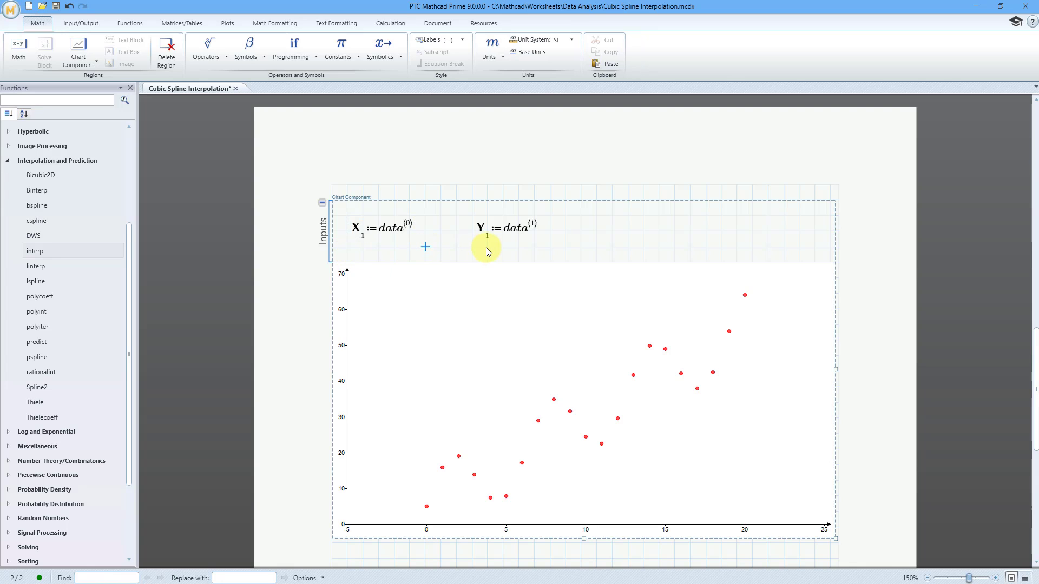
key("Up")
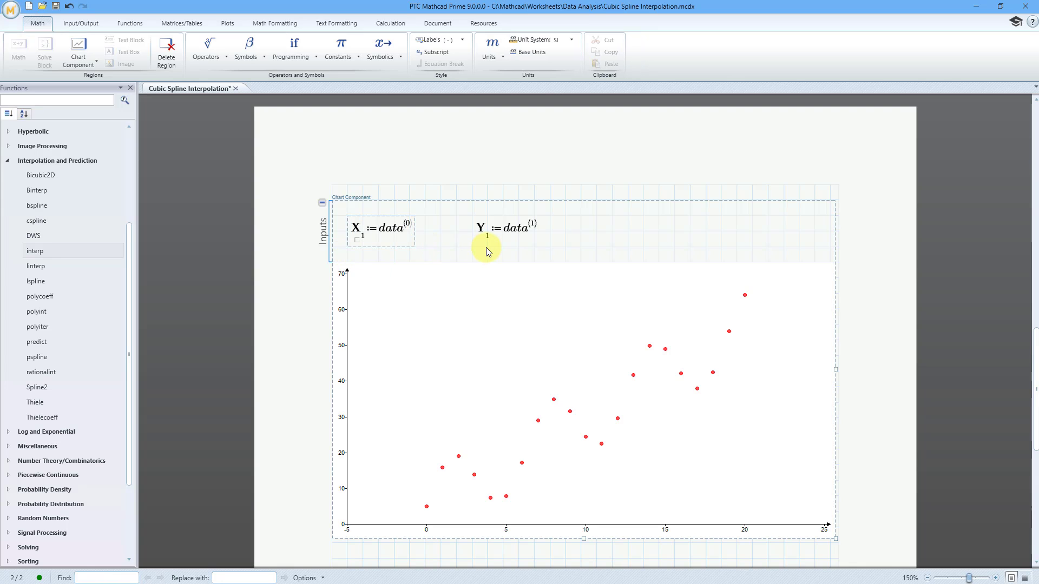
key("Down")
key("Down")
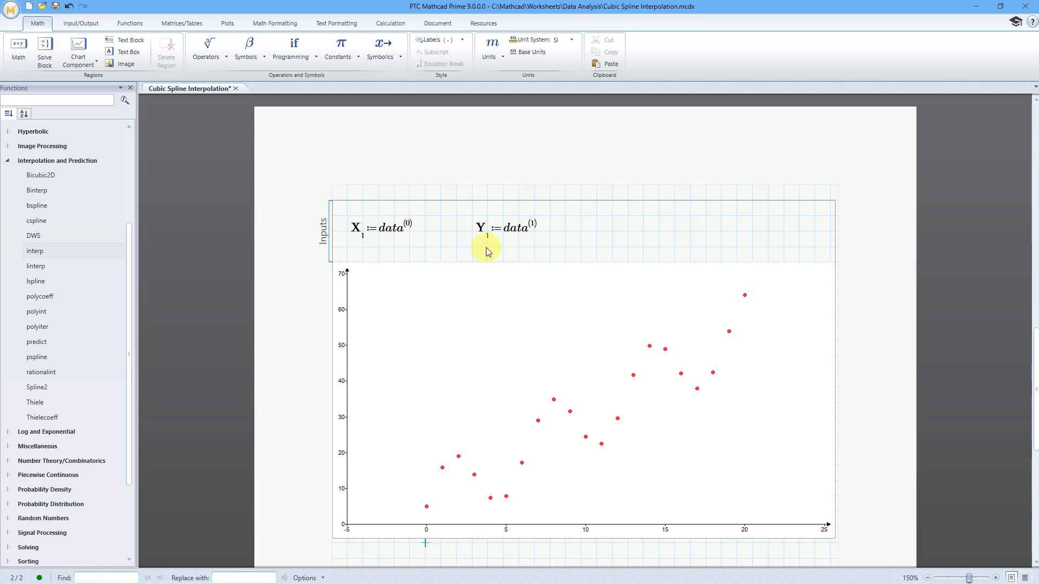
Add a second x-axis expression set to range in the chart inputs and move it down clear of the first expression
right_click(346, 249)
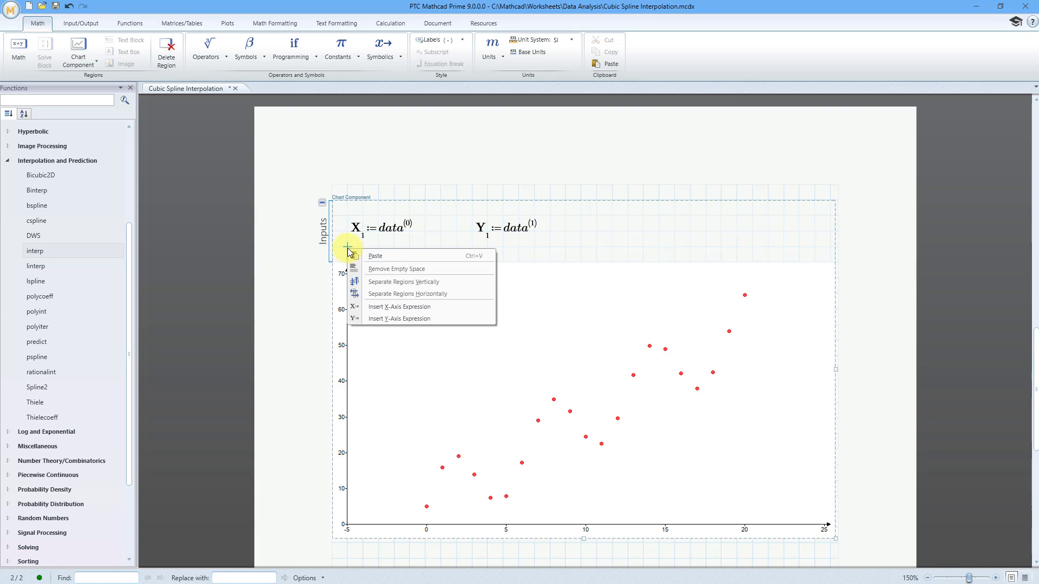
left_click(385, 308)
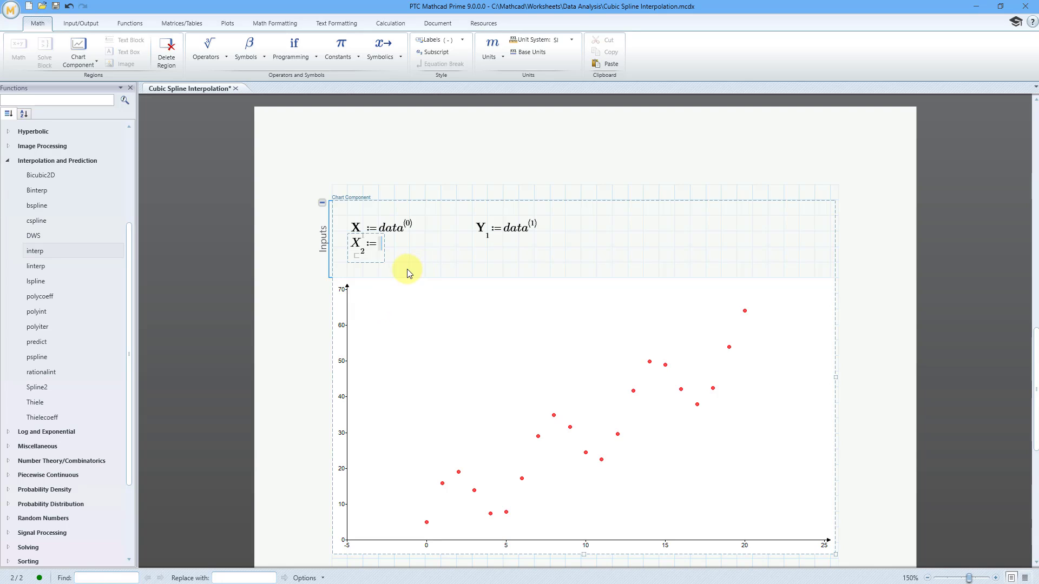
type("range")
left_click(430, 265)
left_click(394, 263)
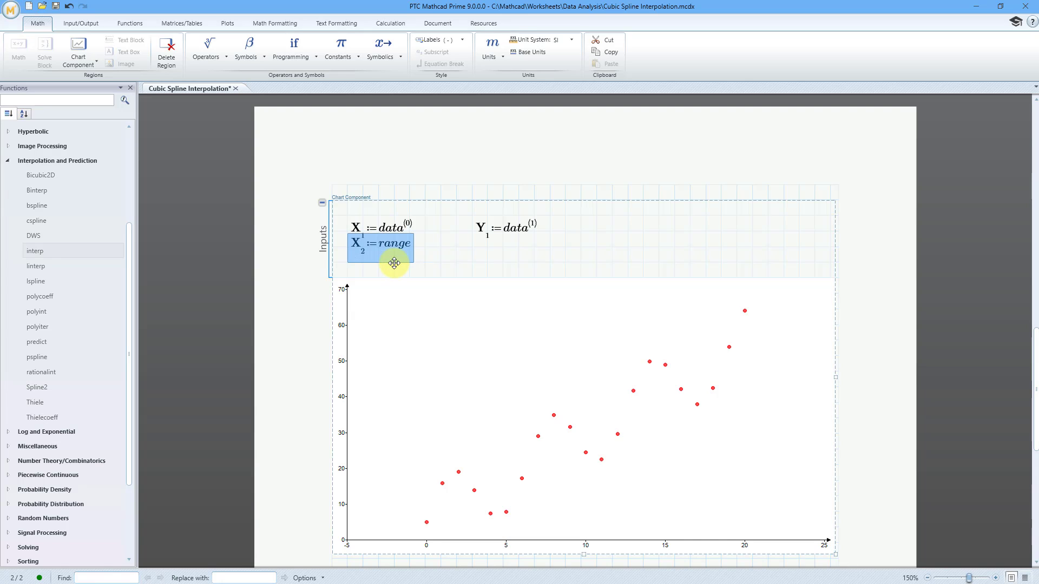
key("Down")
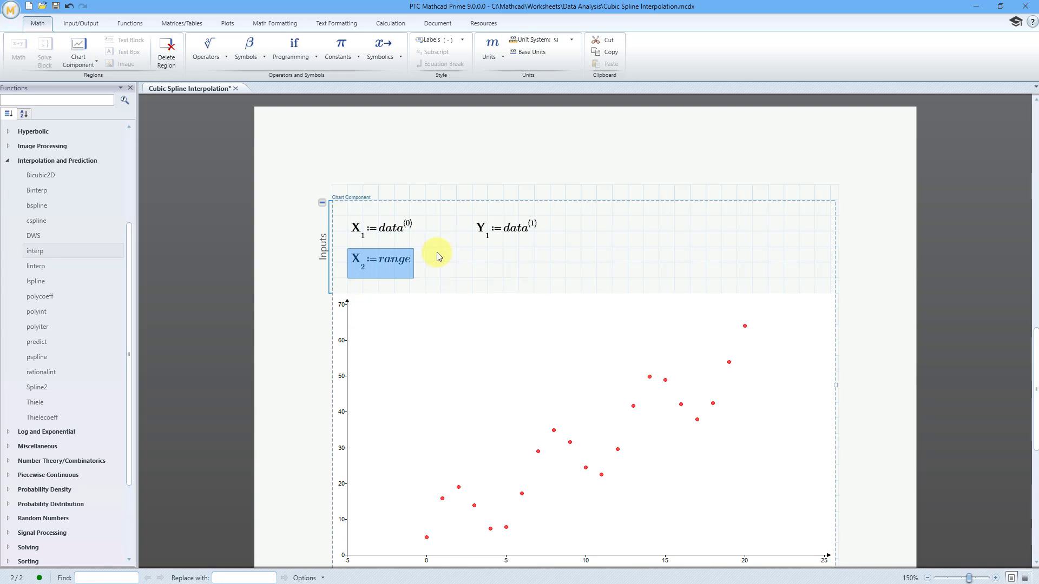
Add a second y-axis expression set to cubic_spline_interpolation(range) beside the second x-axis expression in the chart inputs
right_click(474, 263)
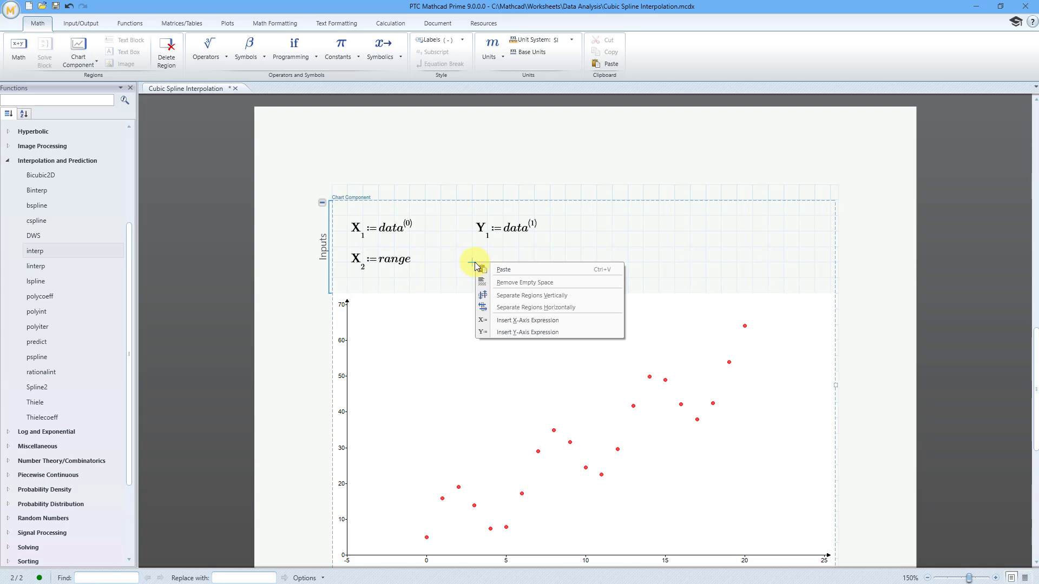
left_click(519, 334)
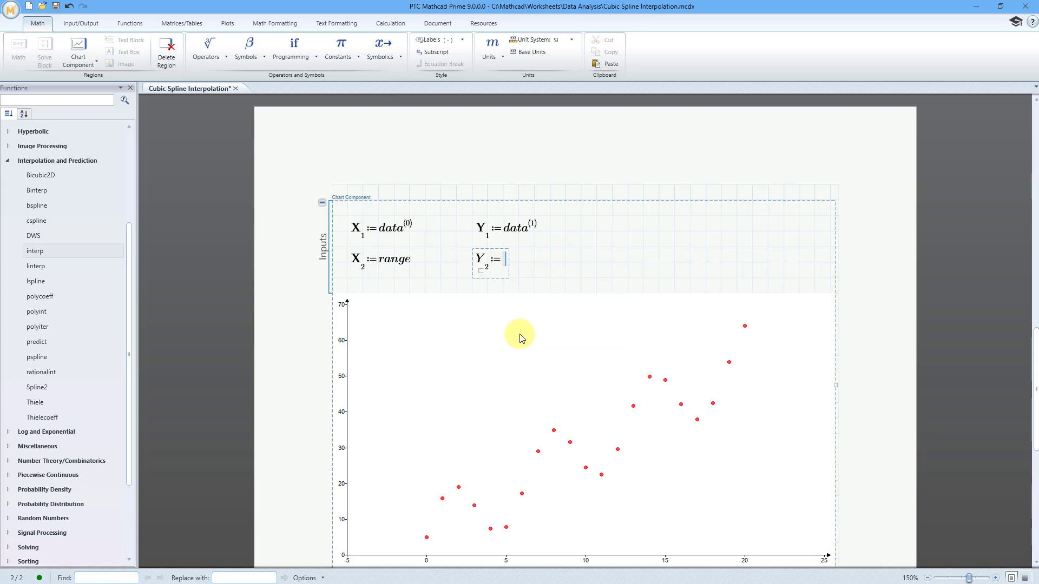
scroll(596, 247, "up", 3)
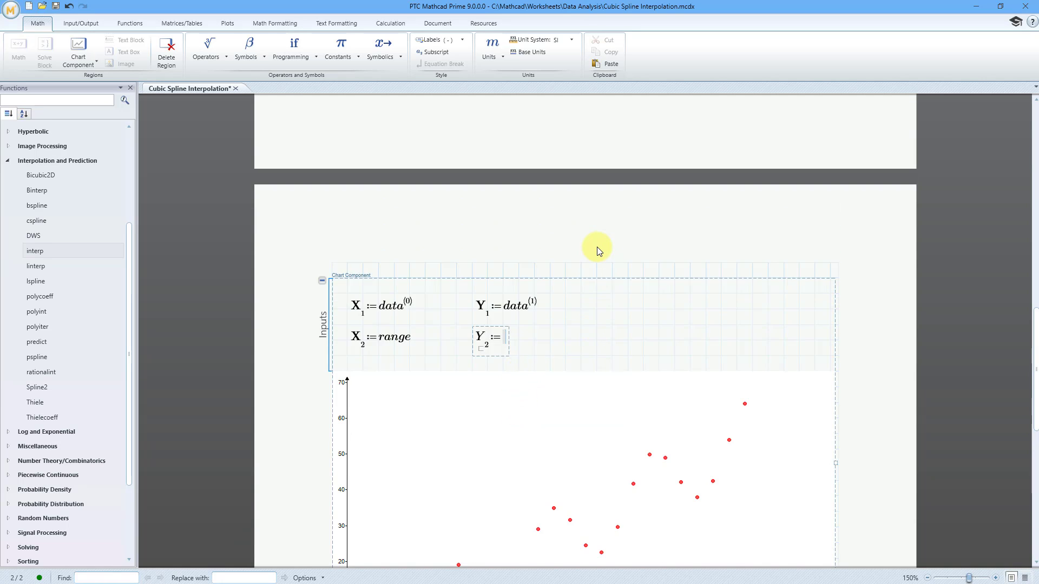
scroll(596, 246, "up", 5)
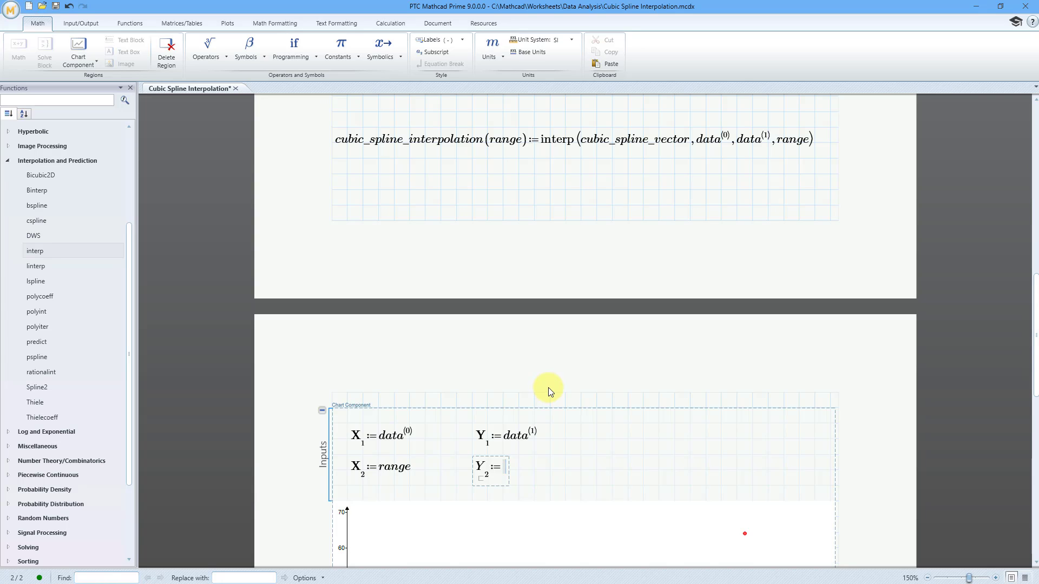
type("cubic_spline_")
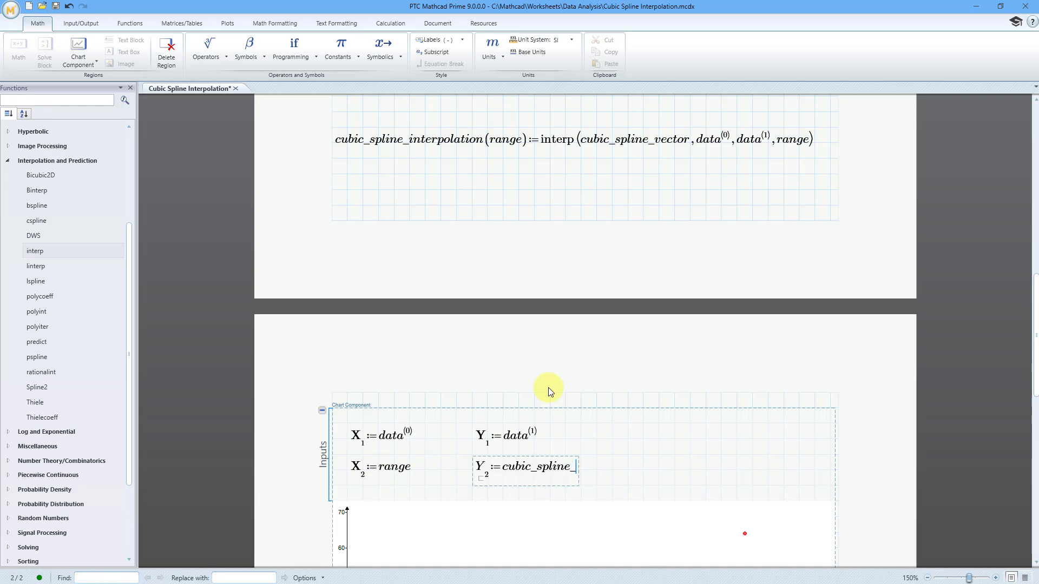
type("interpolation(")
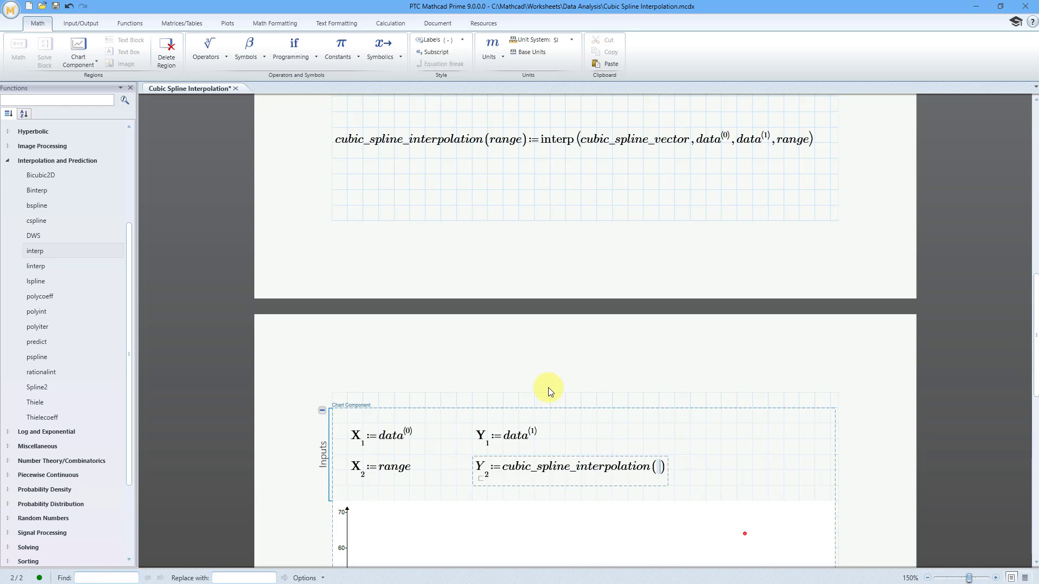
type("range")
scroll(547, 386, "down", 5)
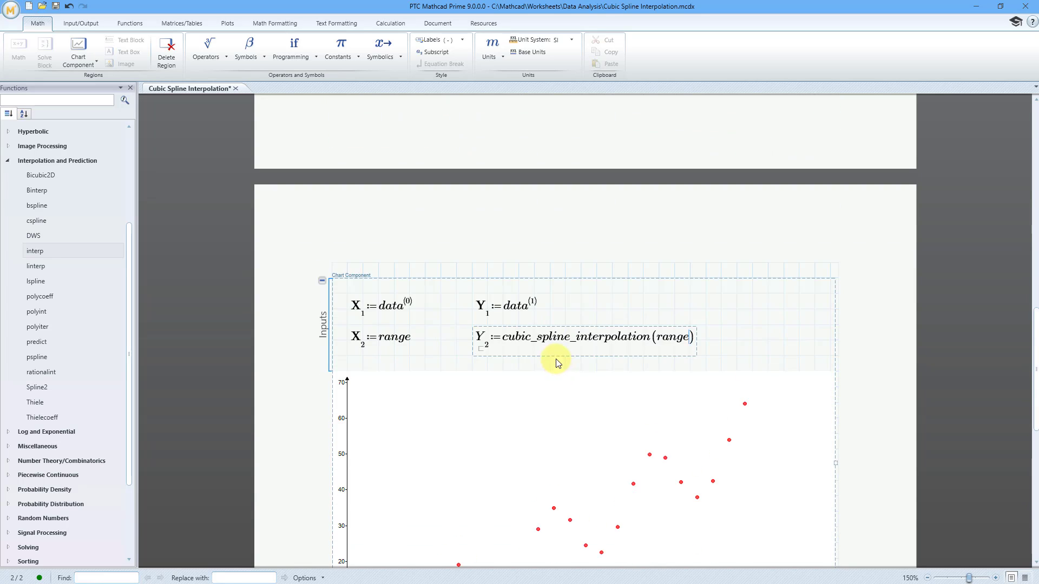
scroll(558, 362, "down", 1)
left_click(564, 551)
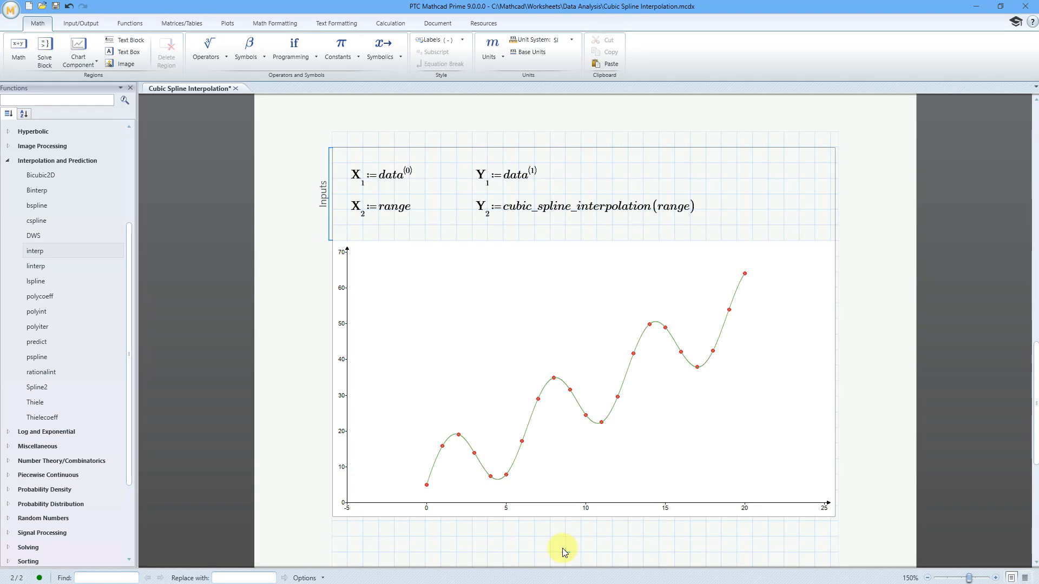
Format the chart's second trace with a blue line one thickness level heavier and close the chart editor
double_click(557, 474)
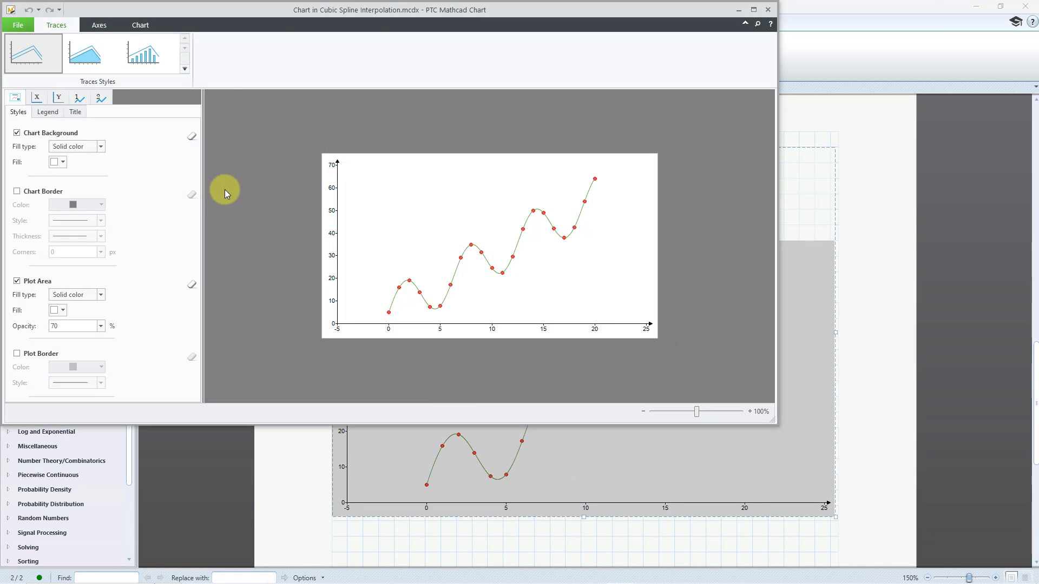
left_click(101, 98)
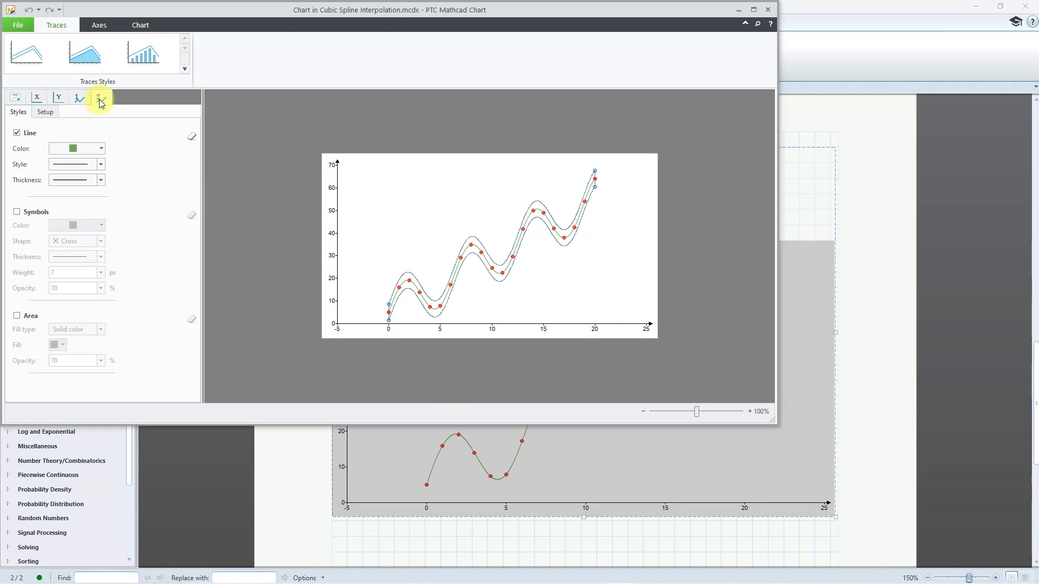
left_click(101, 151)
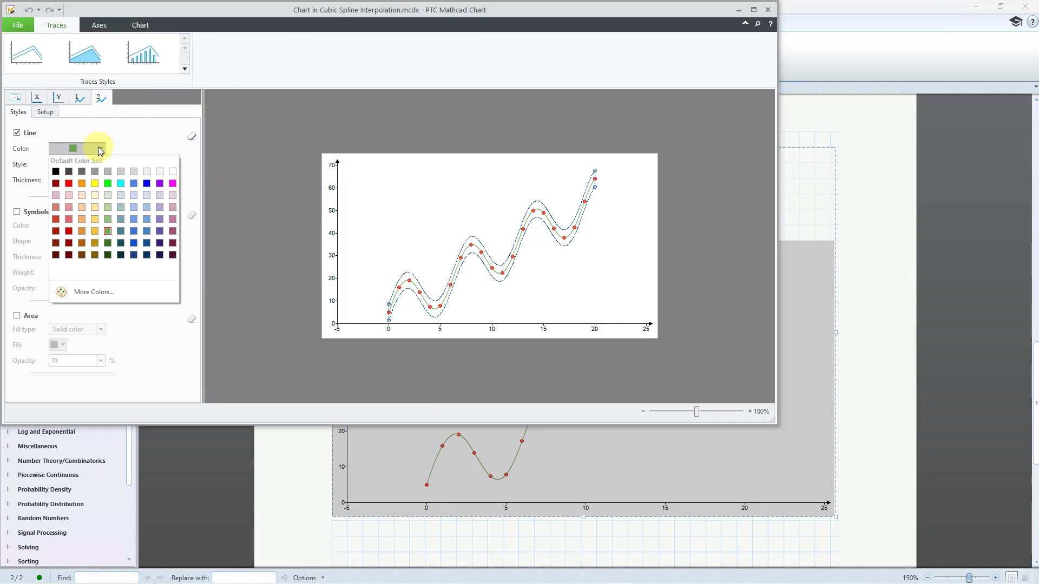
left_click(145, 184)
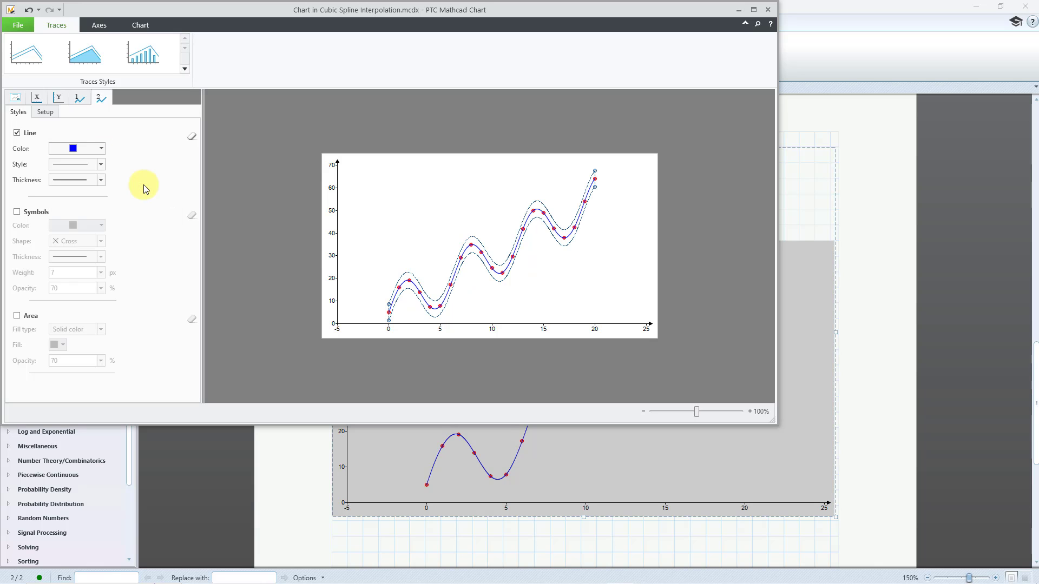
left_click(102, 180)
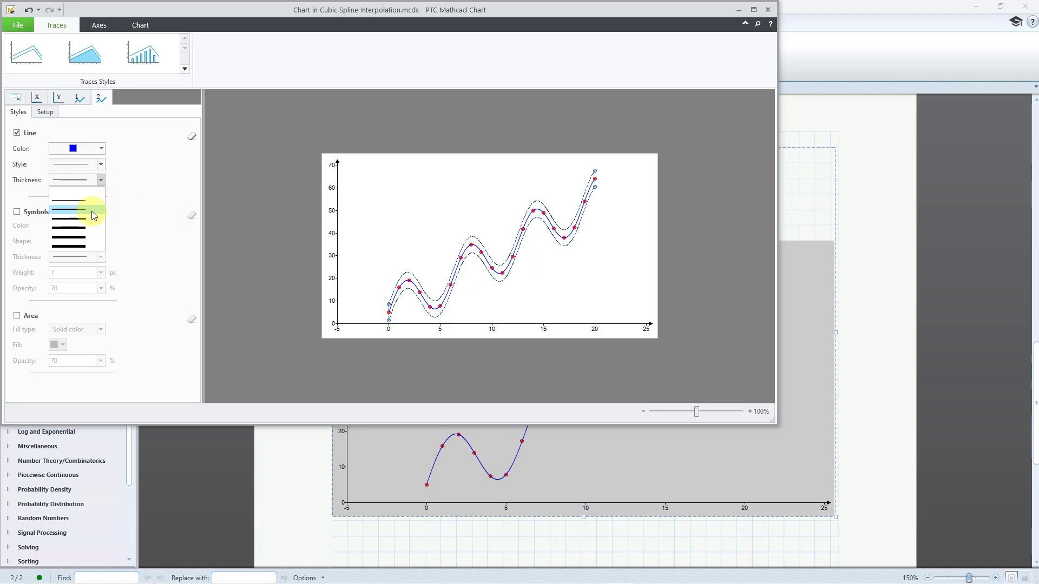
left_click(92, 212)
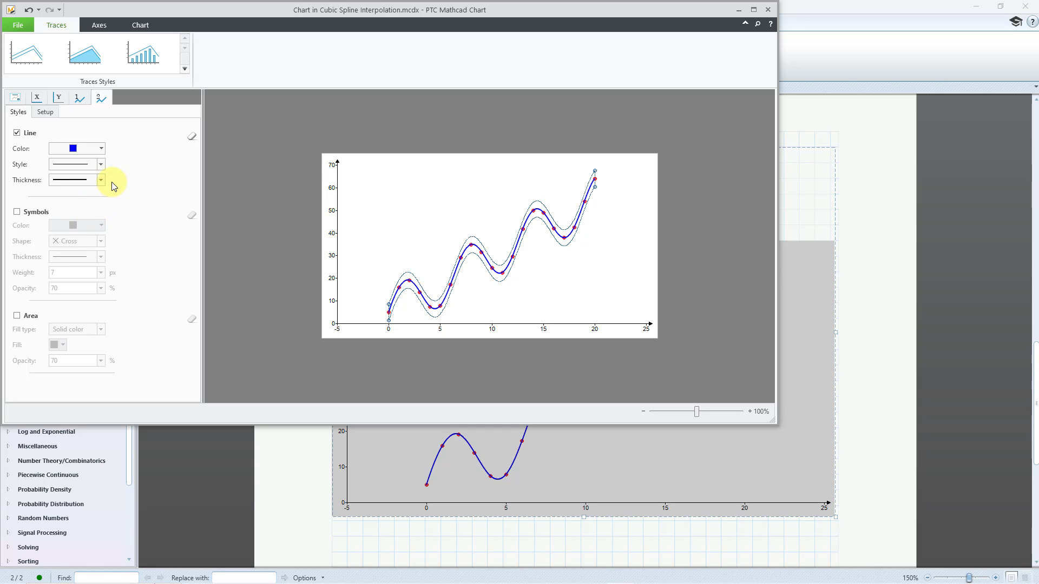
left_click(767, 9)
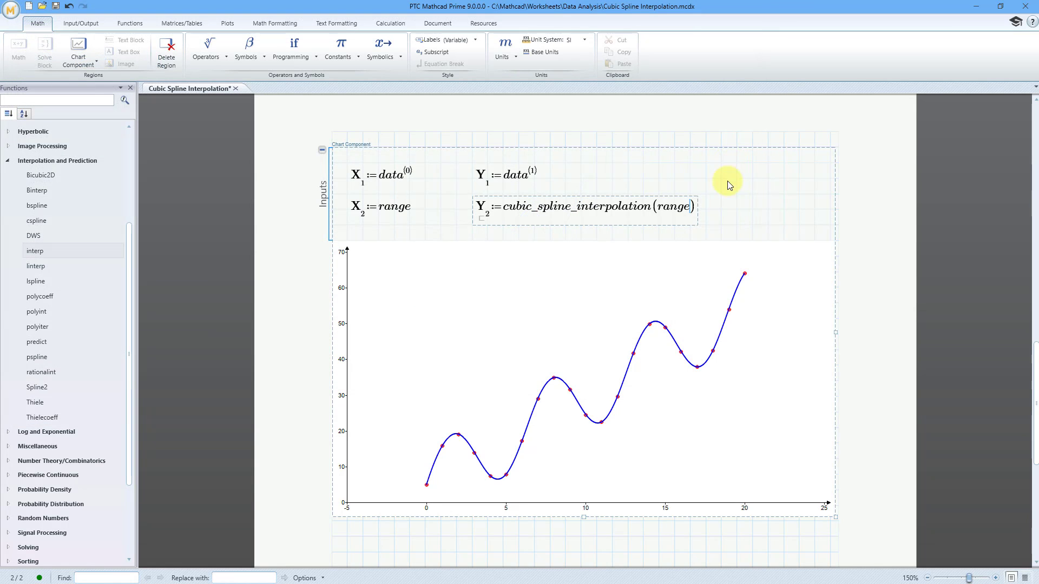
Collapse the chart component's inputs and evaluate the constant e in the blank area below the chart
scroll(642, 418, "down", 1)
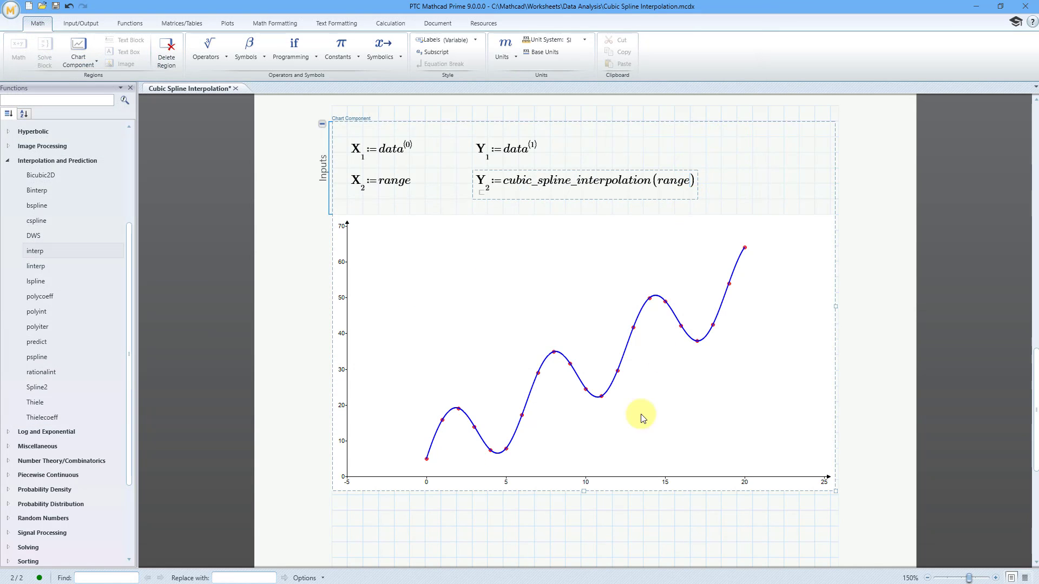
left_click(321, 125)
left_click(394, 479)
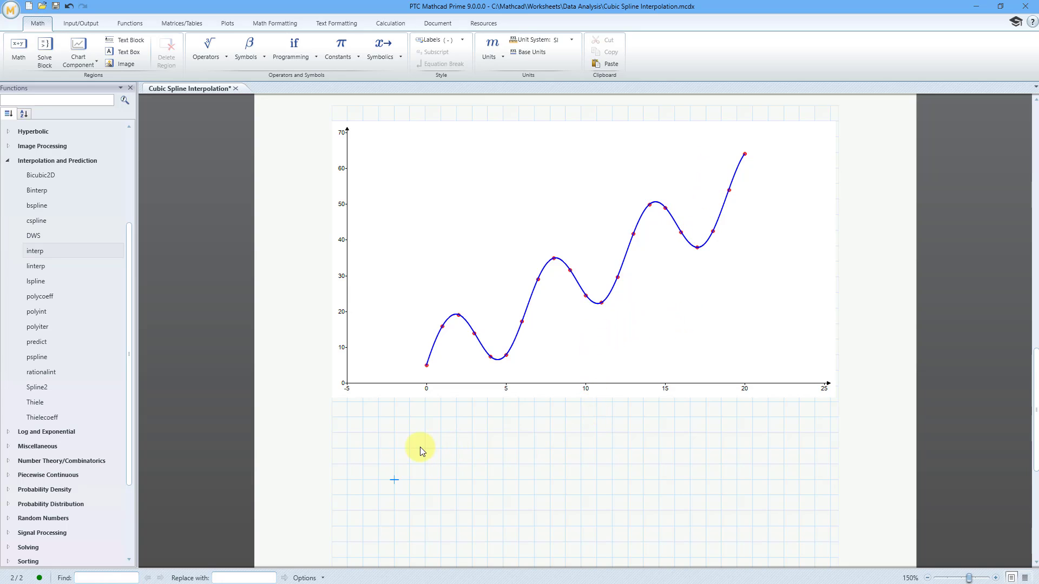
left_click(396, 436)
type("e=2.718")
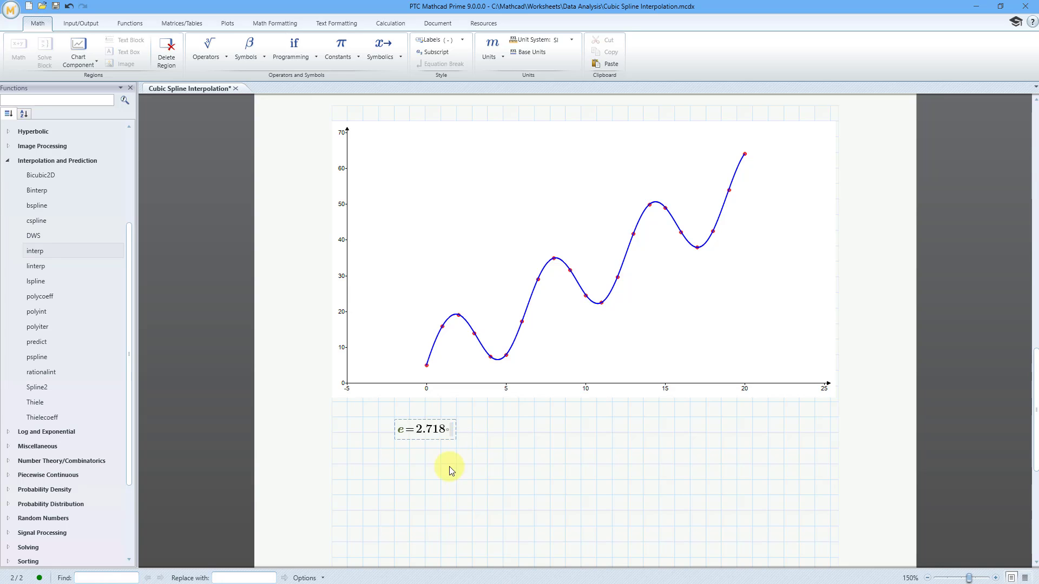
Evaluate cubic_spline_interpolation(e) in a new math region below the evaluation of e
left_click(393, 465)
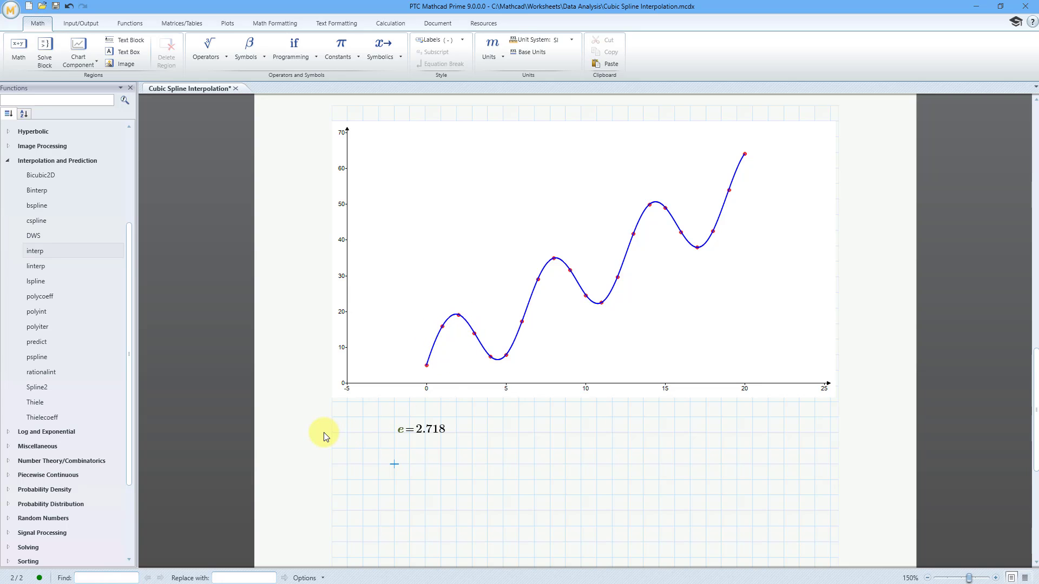
type("cubic")
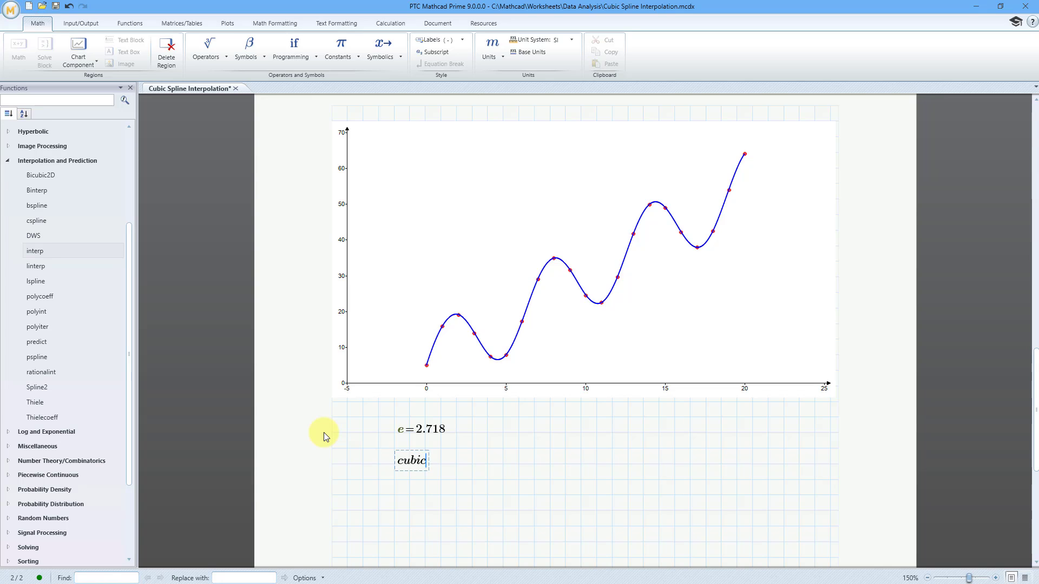
type("_spline_inte")
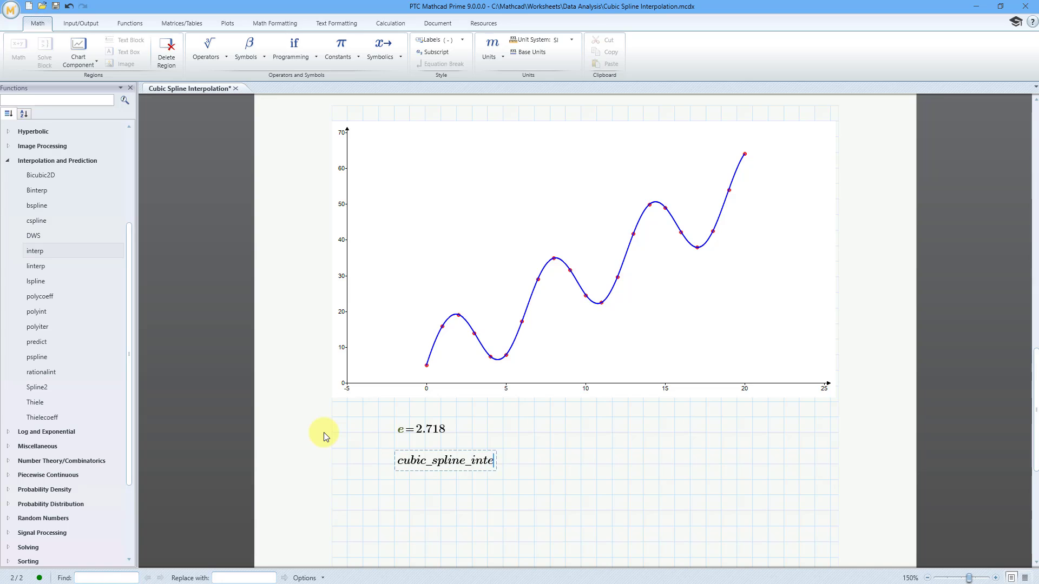
type("rpolation")
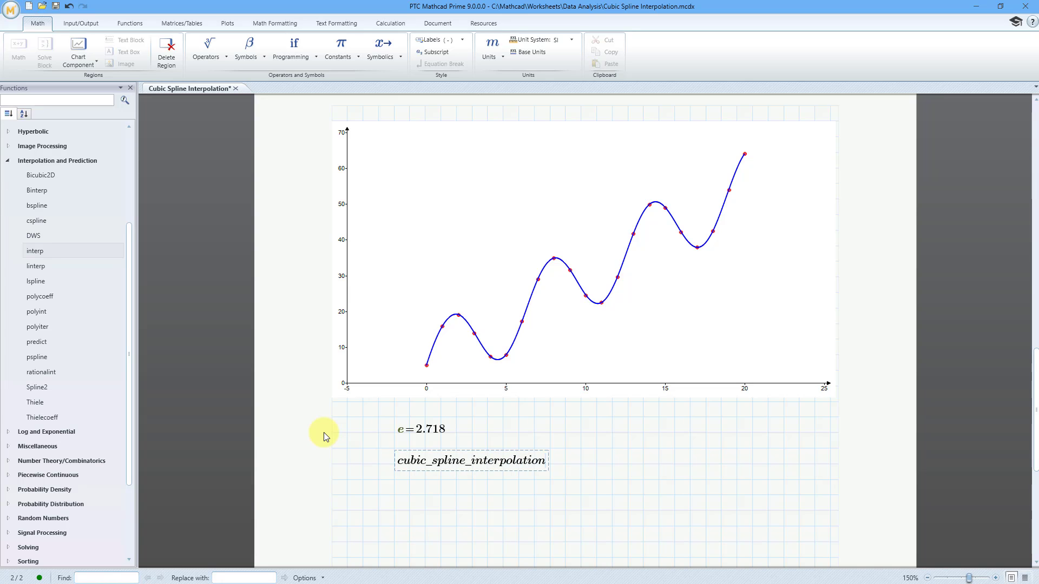
type("(e)=15.897")
Copy the cubic_spline_interpolation(e) evaluation and paste it twice below, aligned with the original
left_click(401, 471)
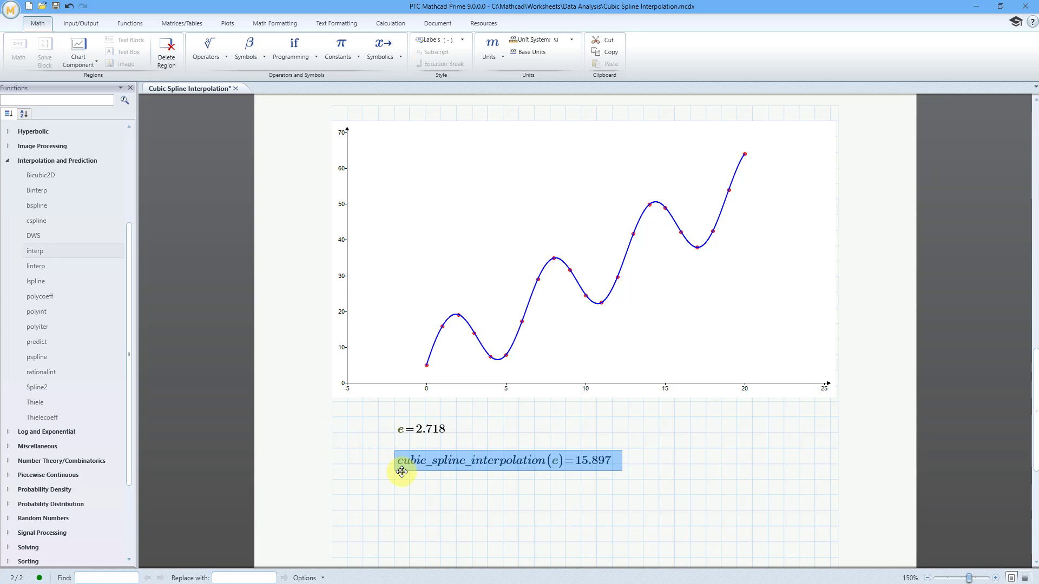
right_click(401, 471)
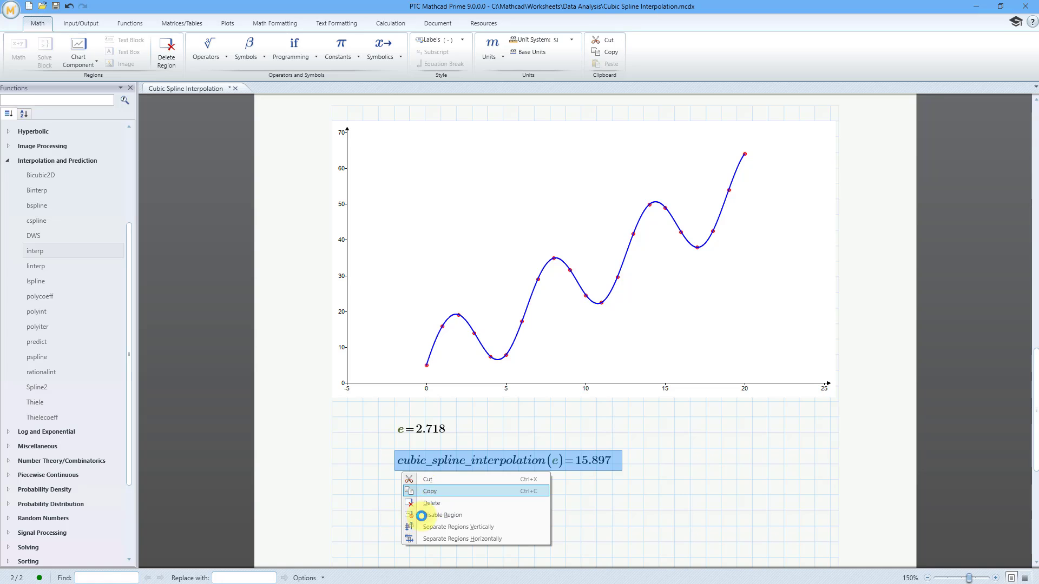
left_click(421, 515)
left_click(395, 512)
right_click(395, 515)
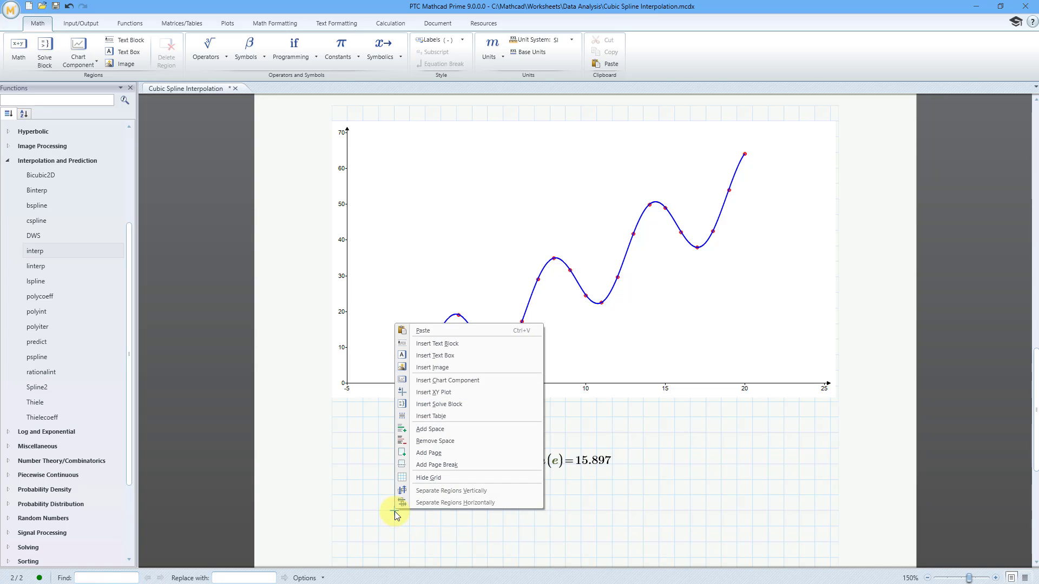
left_click(437, 331)
scroll(447, 355, "down", 1)
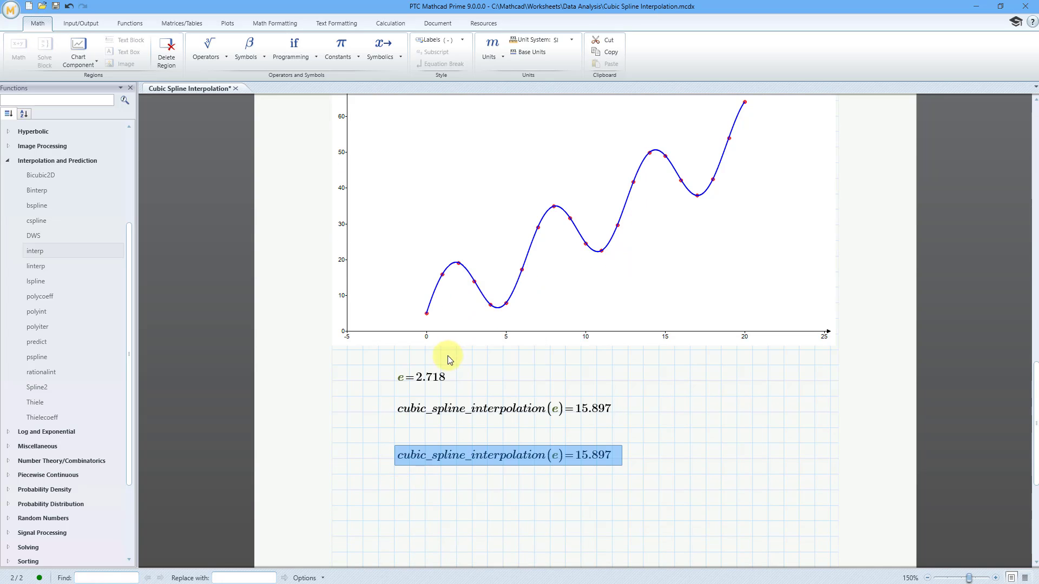
left_click(398, 505)
right_click(397, 505)
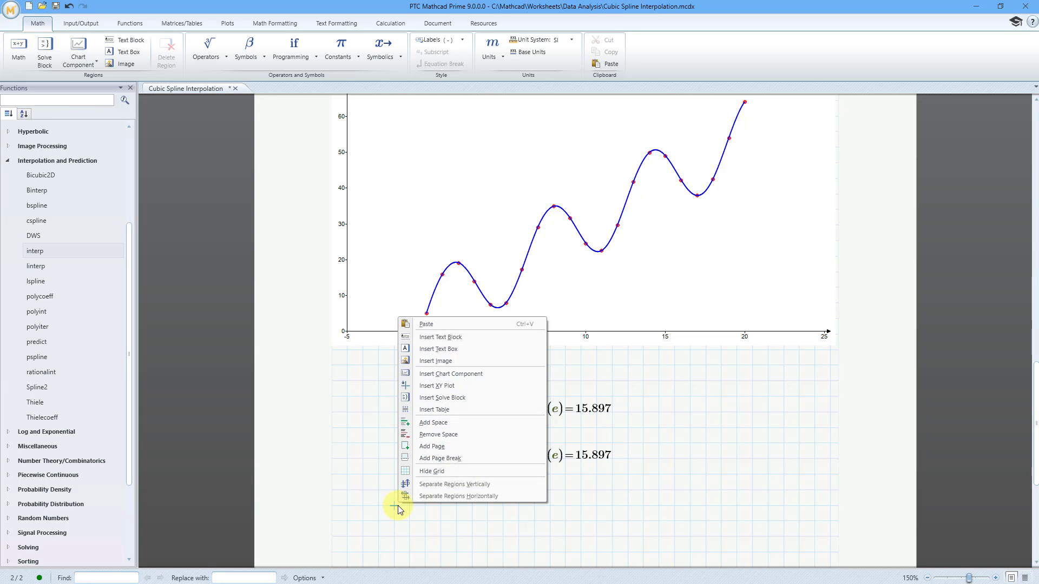
left_click(439, 325)
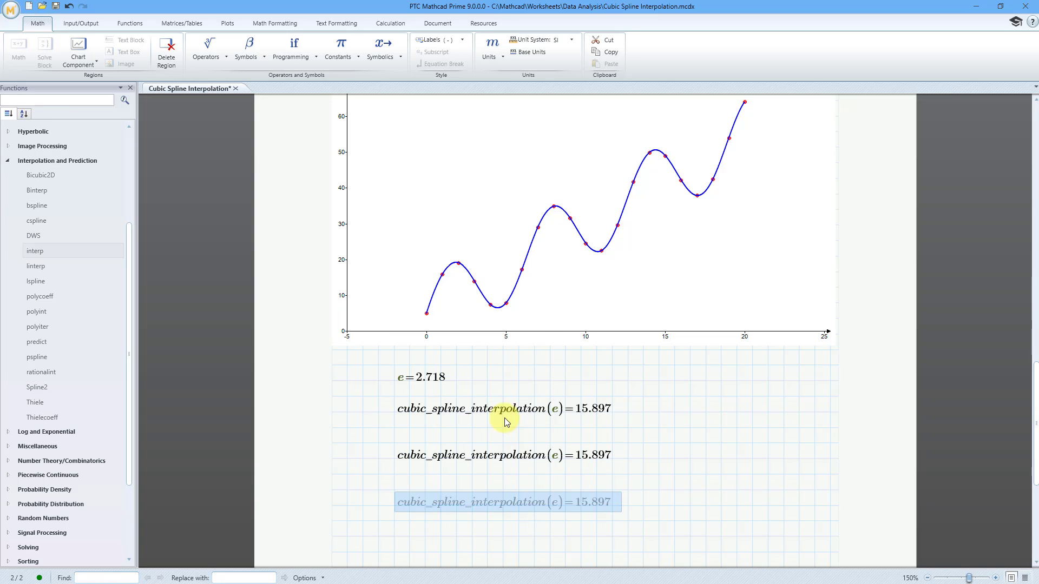
Replace the argument e with 4.75 in the first pasted copy of the cubic_spline_interpolation evaluation
left_click(557, 456)
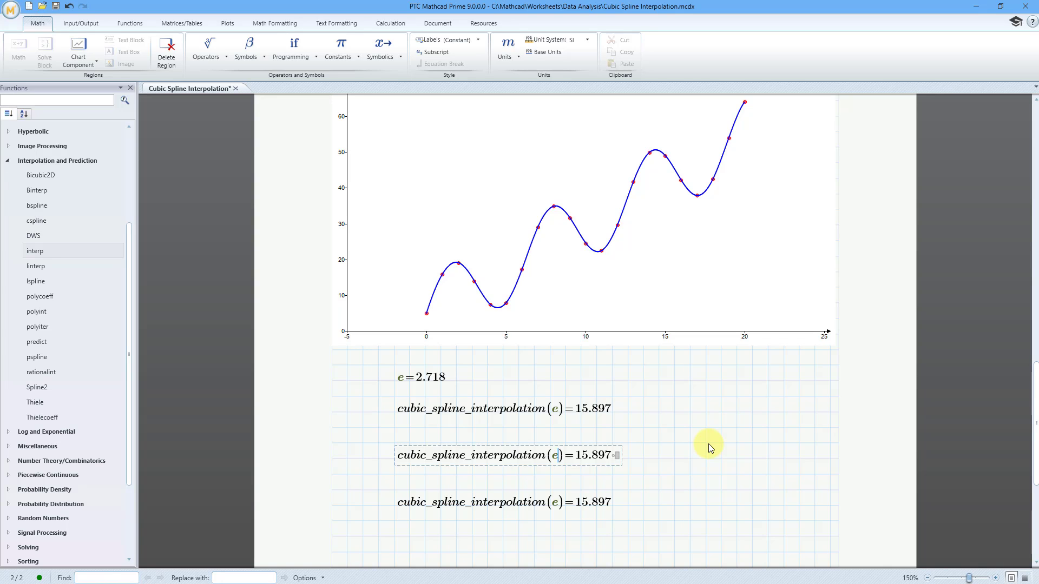
key("BackSpace")
type("4.7")
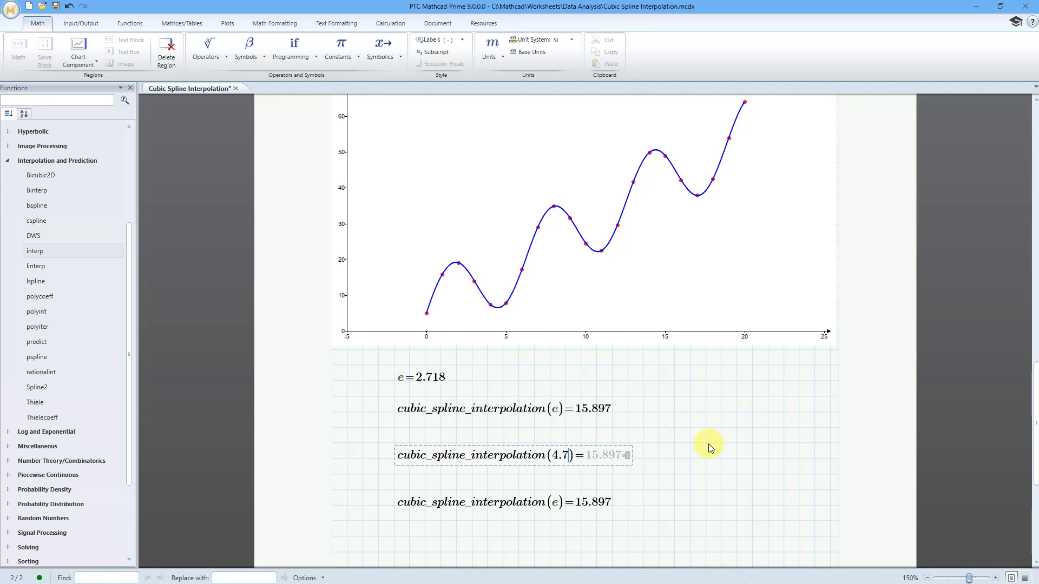
type("5")
left_click(705, 459)
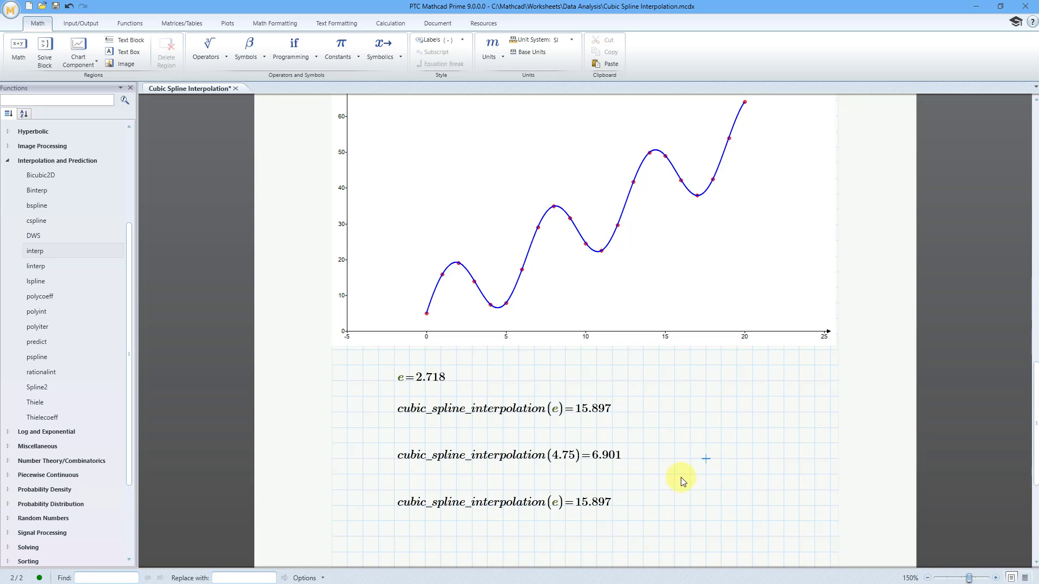
Replace the argument e with 18.015 in the lowest copy of the cubic_spline_interpolation evaluation
left_click(559, 505)
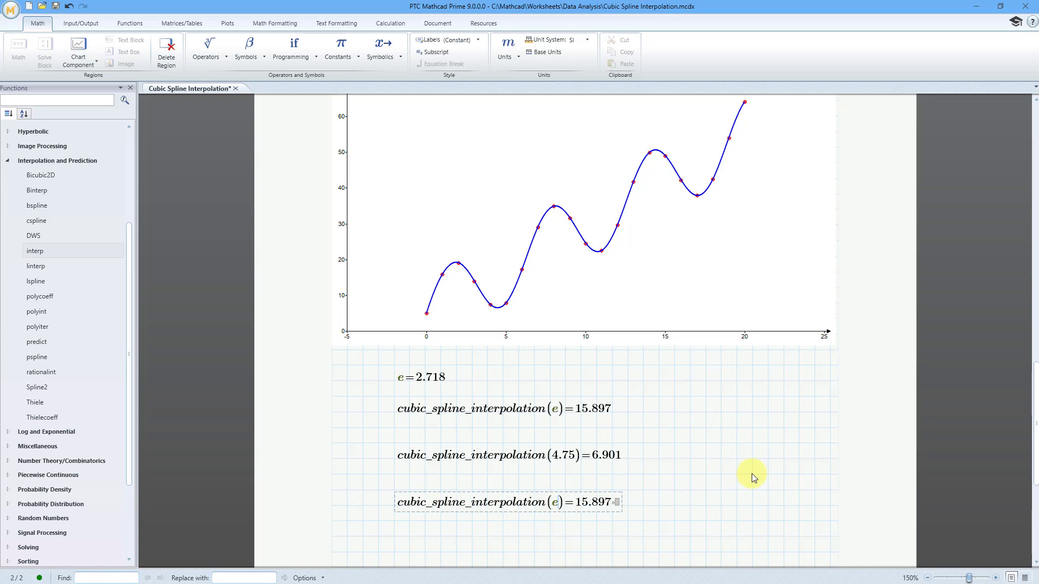
key("BackSpace")
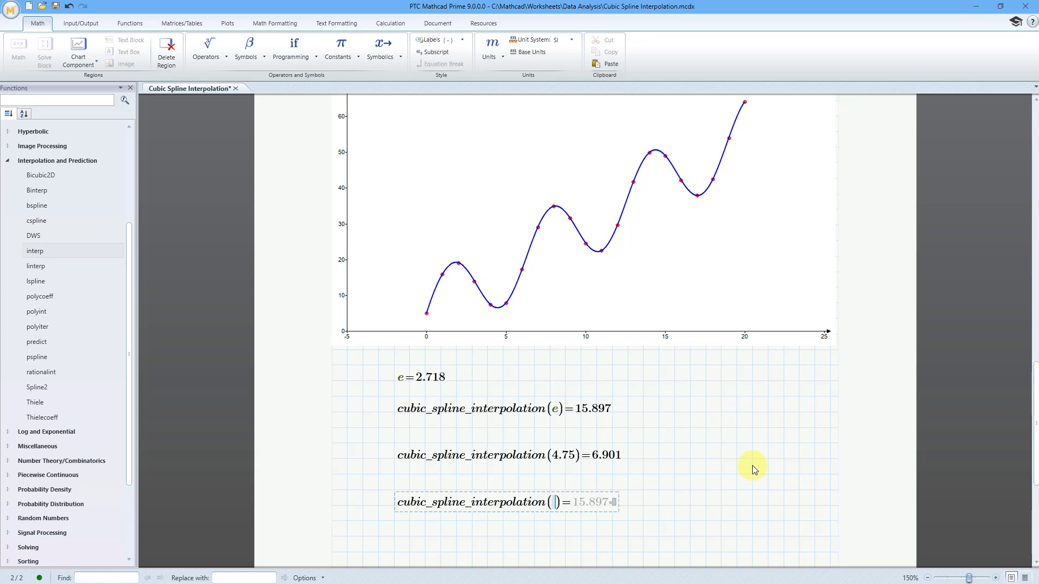
type("18.")
type("015")
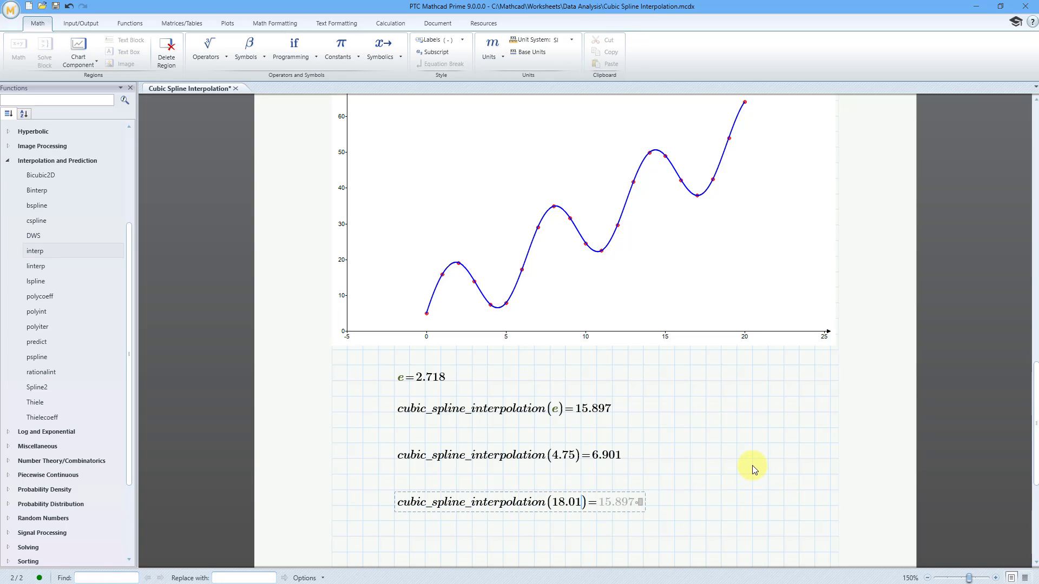
left_click(754, 479)
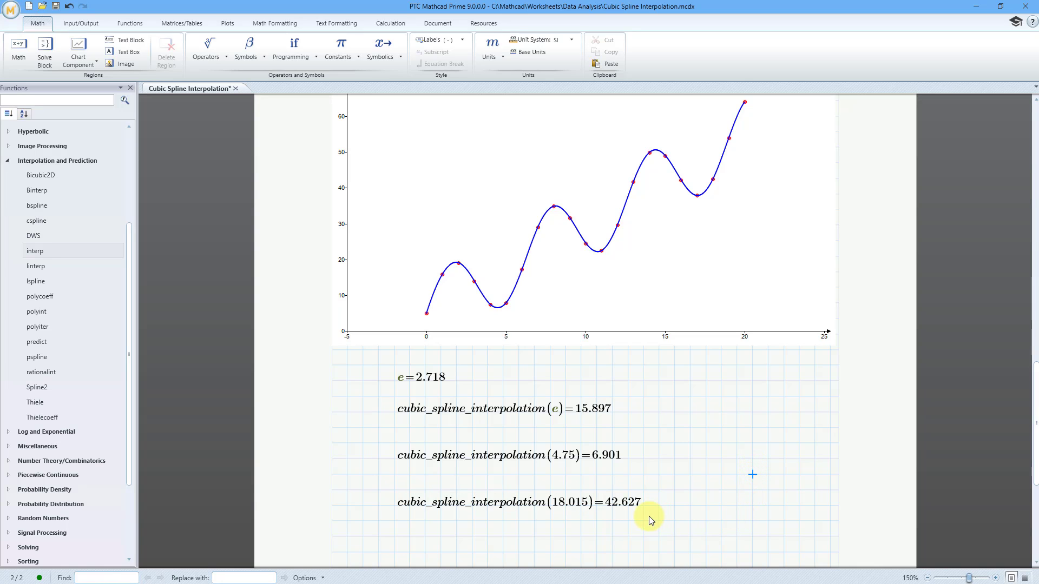
scroll(695, 498, "up", 1)
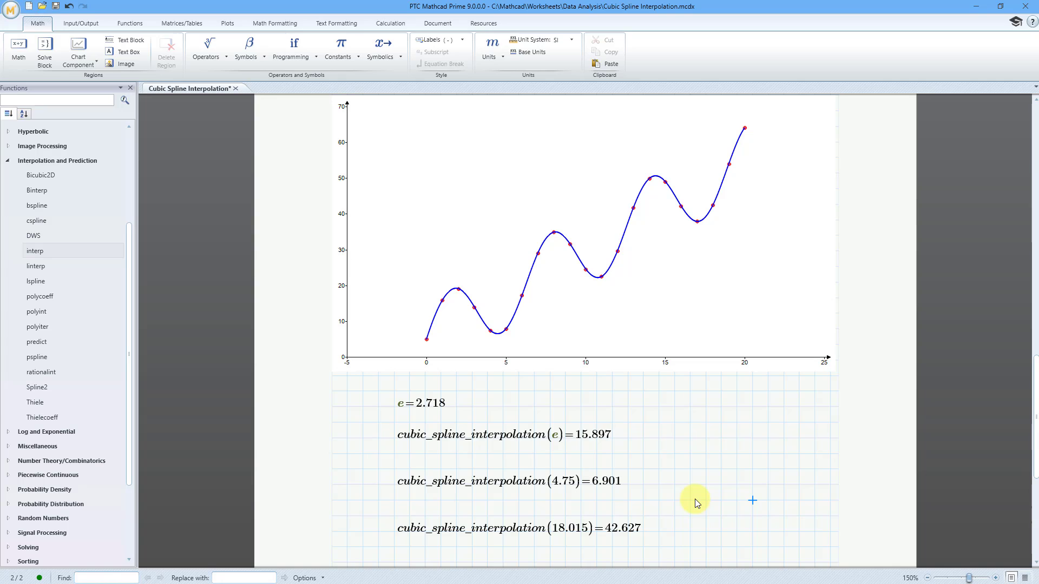